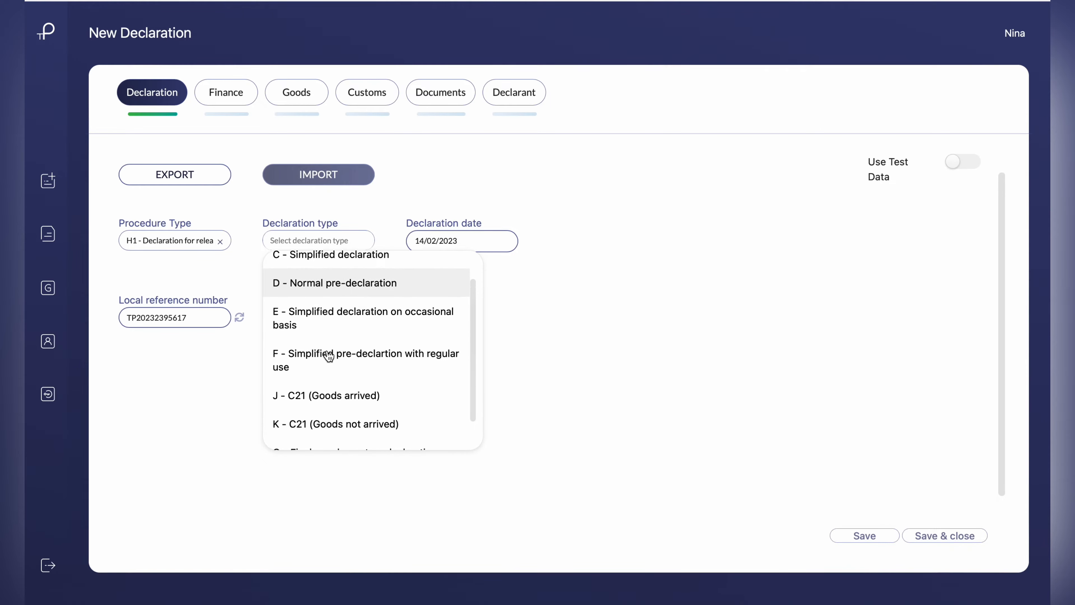
# Set the declaration type to A - Standard declaration and replace the commercial reference with FR2UK1234
pyautogui.scroll(2, 331, 364)
pyautogui.click(349, 271)
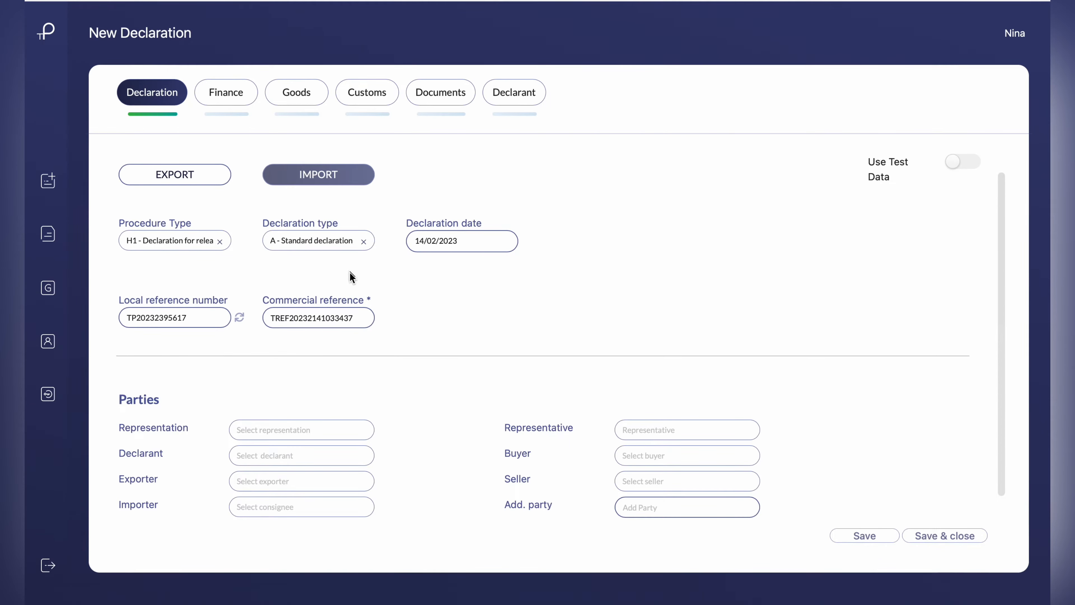
pyautogui.moveTo(359, 318); pyautogui.dragTo(258, 316)
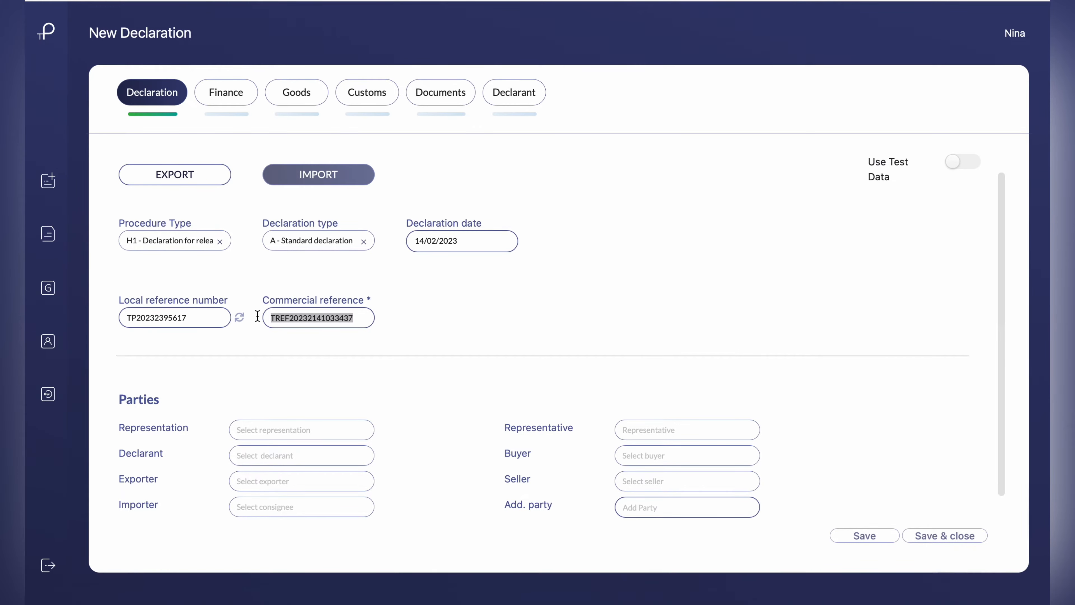
pyautogui.press('BackSpace')
pyautogui.write('FR2')
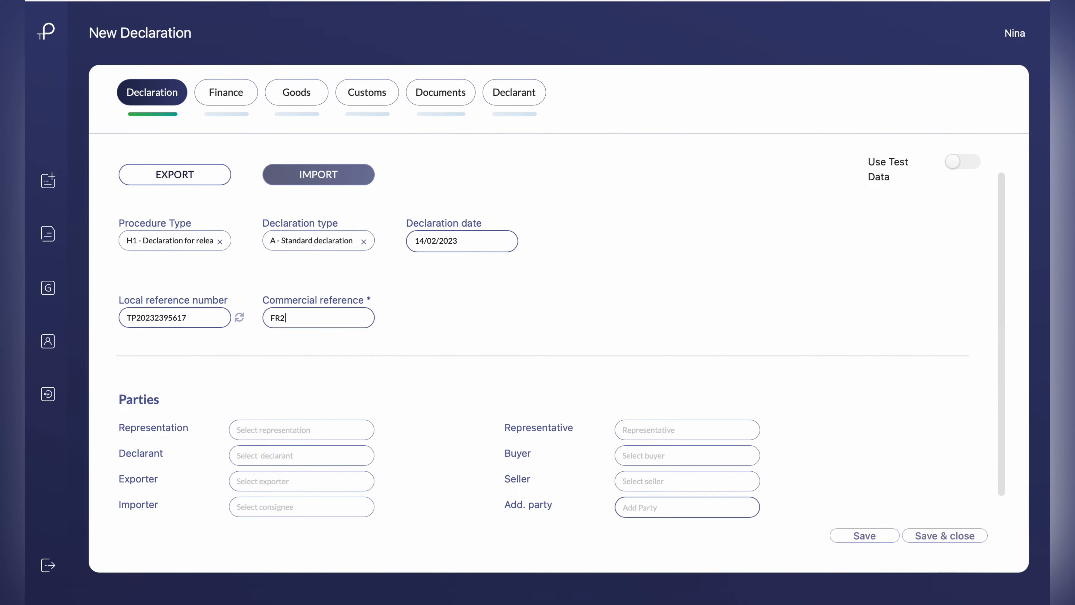
pyautogui.write('UK1234')
# For the parties, set the representation to 2 - Direct representation and the declarant to PHLO SYSTEMS LIMITED
pyautogui.scroll(-4, 286, 391)
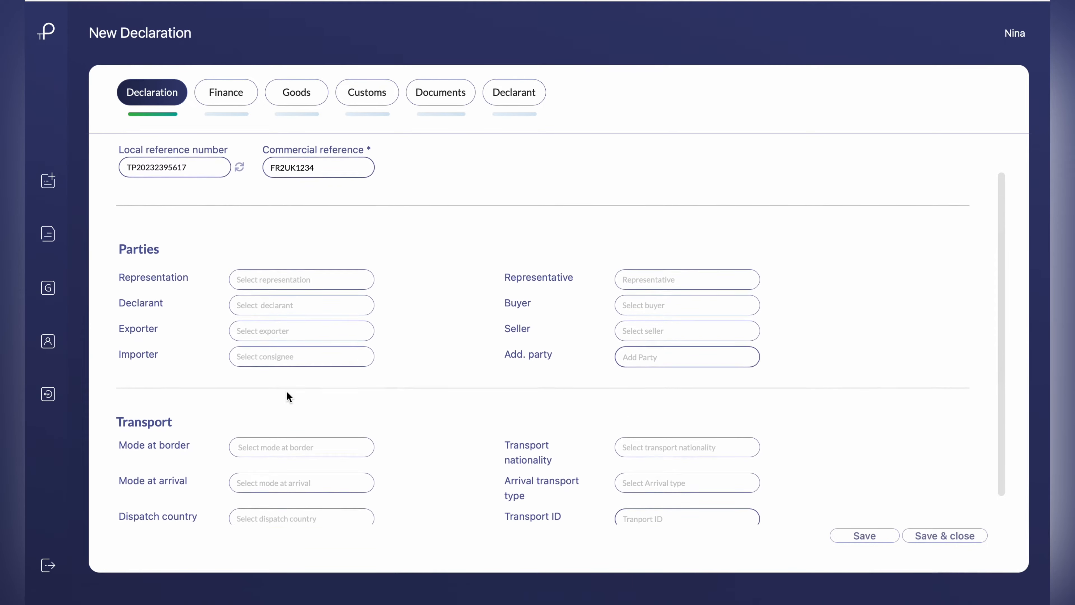
pyautogui.click(281, 265)
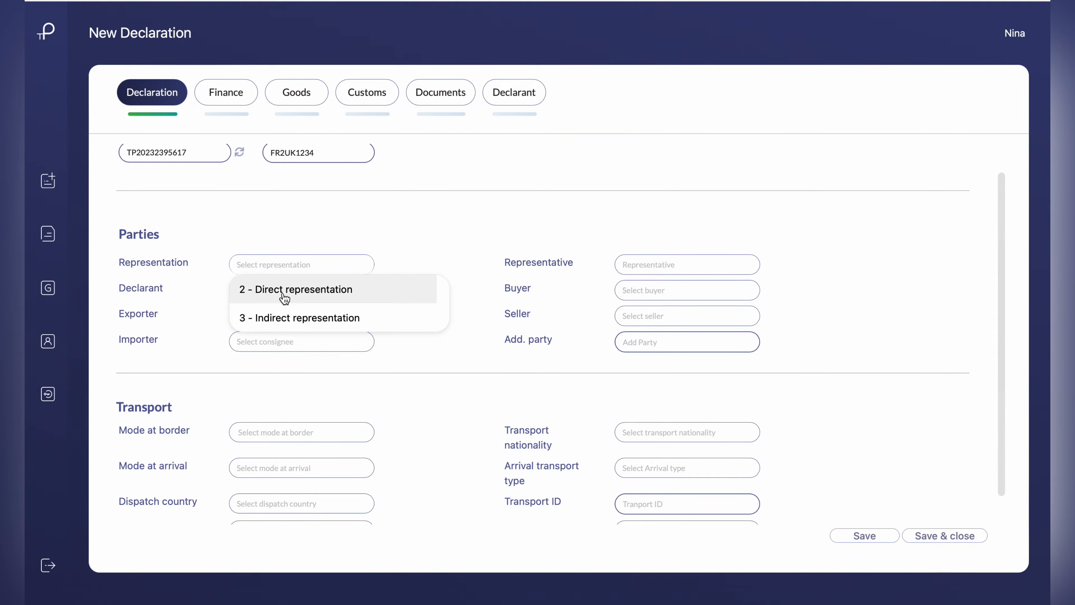
pyautogui.click(283, 294)
pyautogui.click(284, 290)
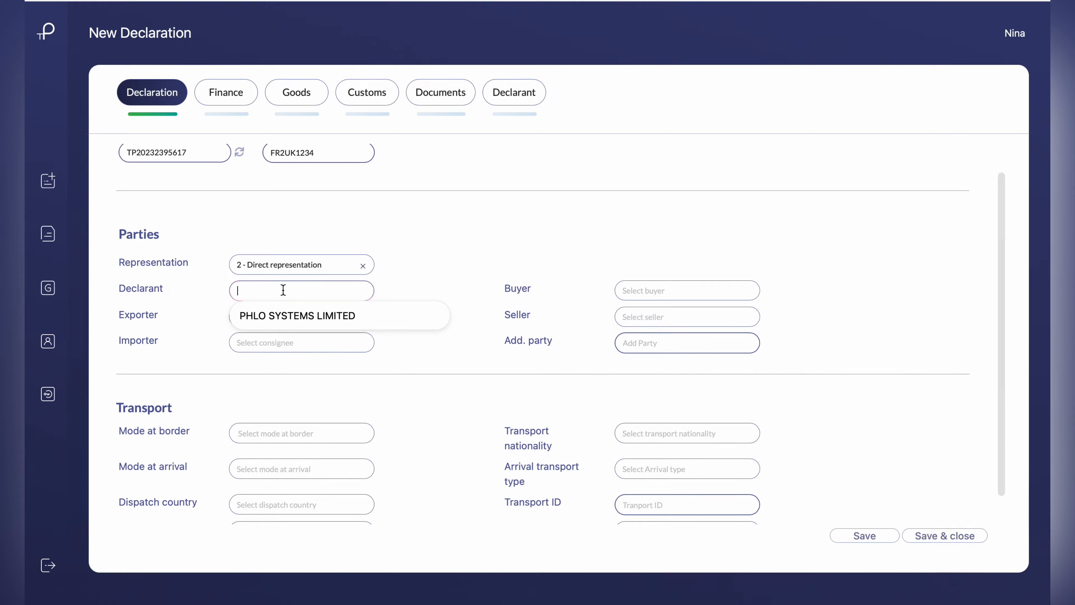
pyautogui.click(285, 316)
# Set FR REMOVALS LTD as the exporter and UK LIMITED as the importer
pyautogui.click(284, 320)
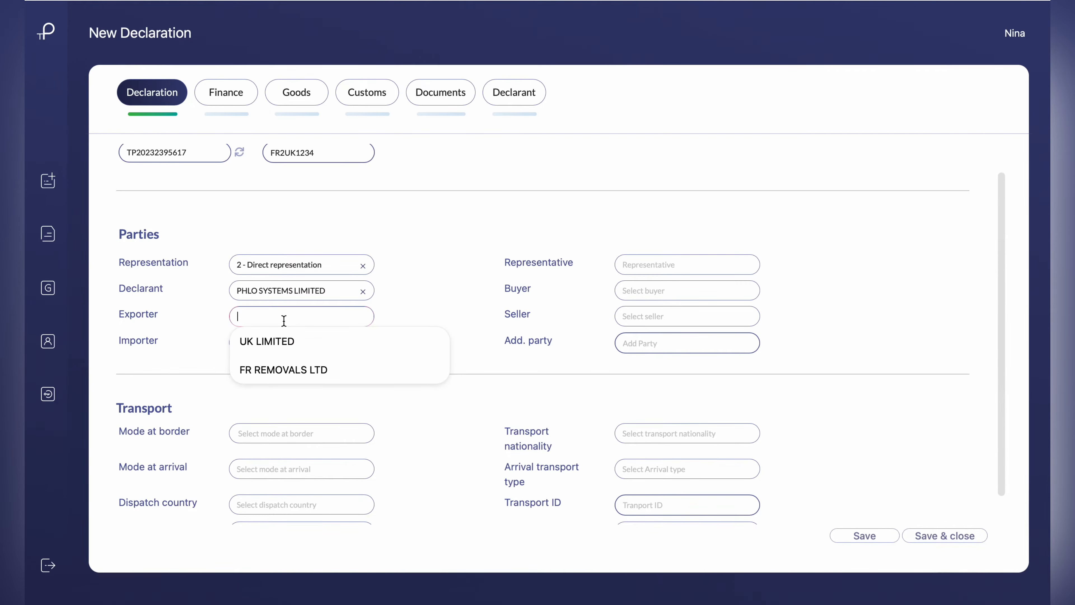
pyautogui.click(278, 370)
pyautogui.click(277, 342)
pyautogui.click(279, 377)
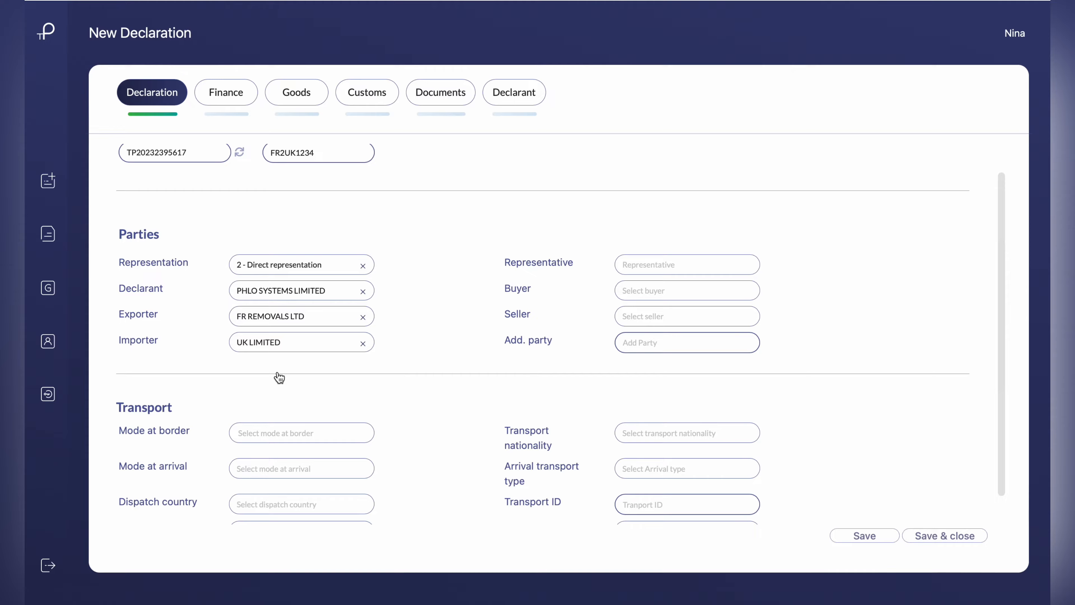
# Set the transport mode at the border to (6) - Roll-on-Roll-off (RoRo)
pyautogui.scroll(-3, 278, 375)
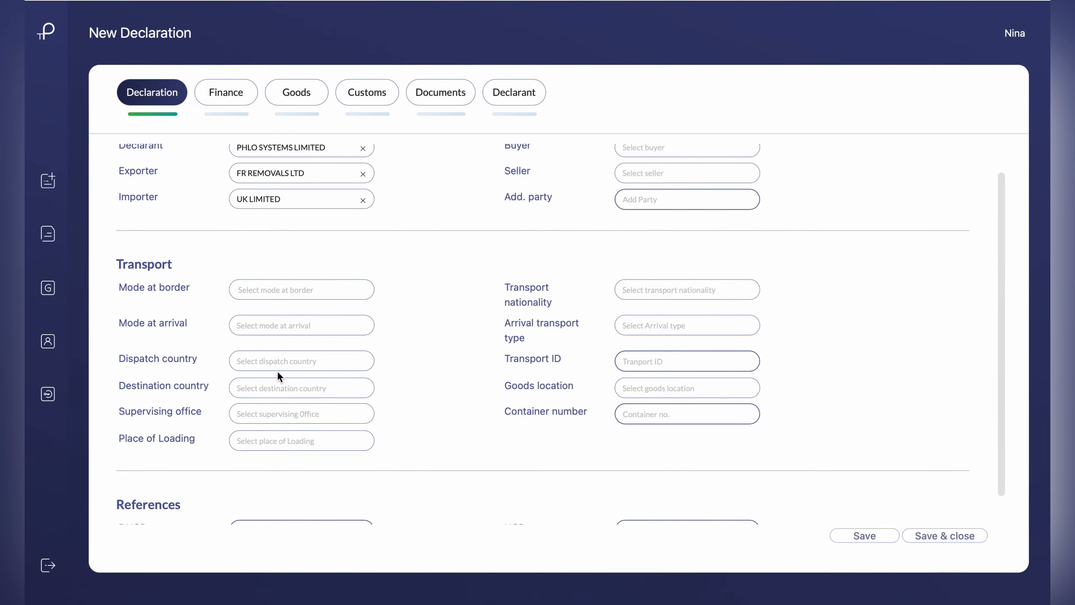
pyautogui.click(289, 290)
pyautogui.click(298, 456)
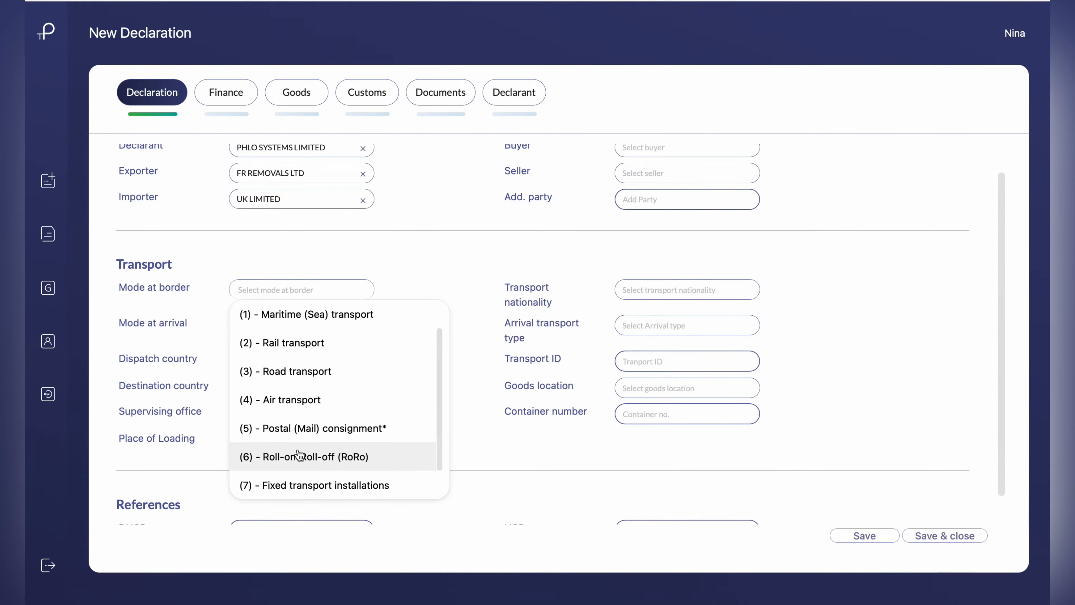
# Set the dispatch country to France and the destination country to United Kingdom
pyautogui.scroll(-2, 303, 325)
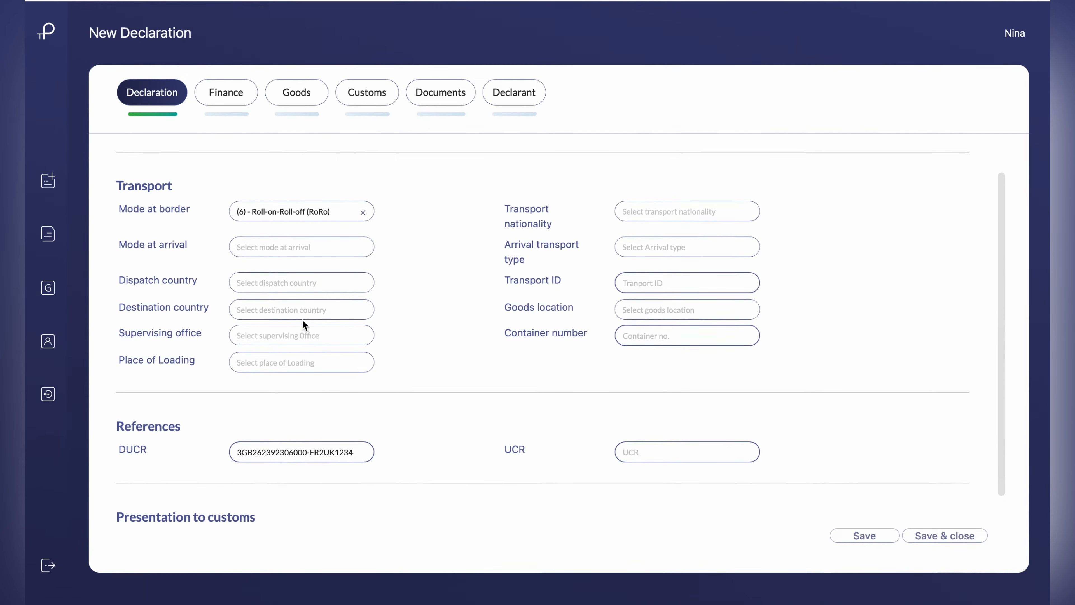
pyautogui.click(301, 277)
pyautogui.write('France')
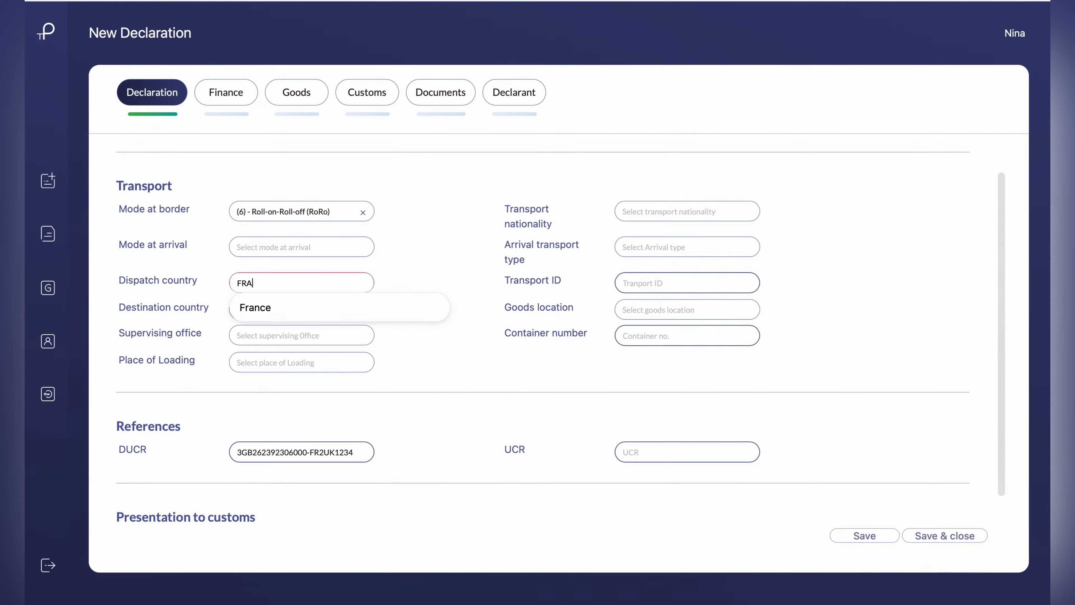
pyautogui.click(310, 309)
pyautogui.click(312, 304)
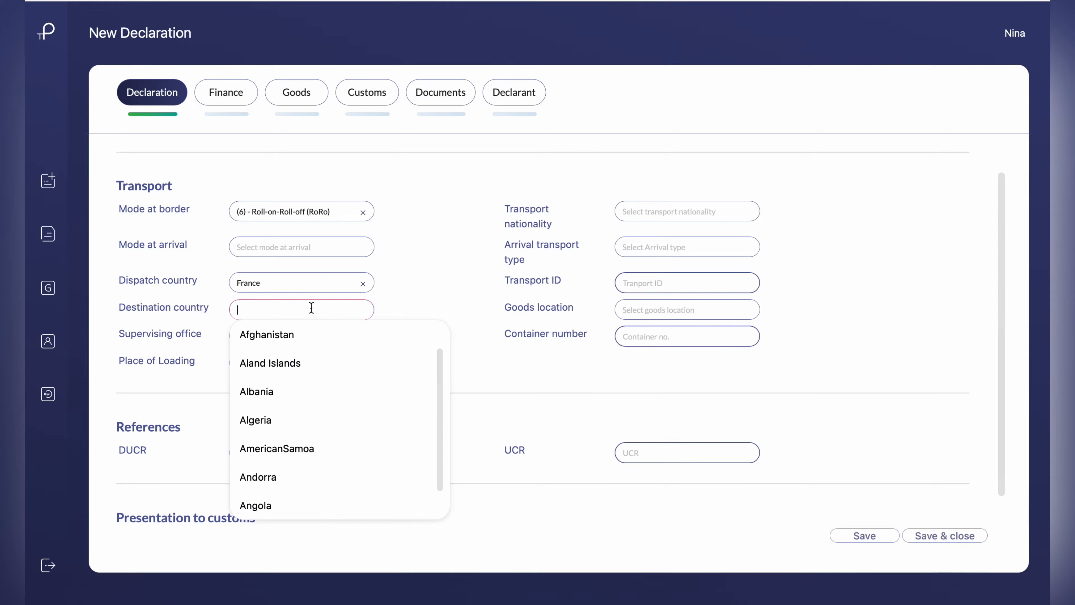
pyautogui.write('UNITED')
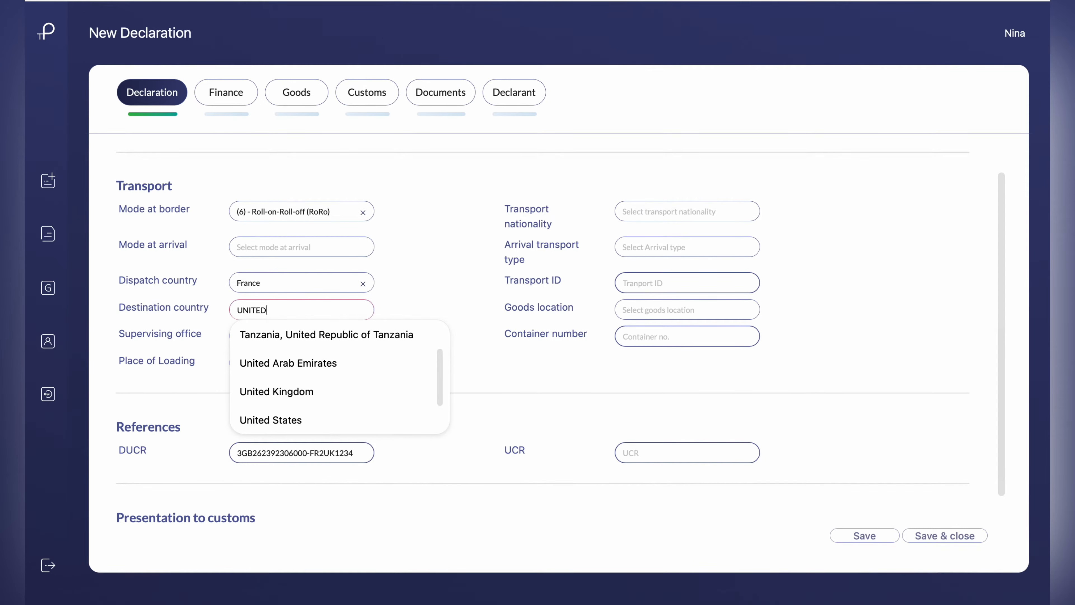
pyautogui.click(319, 392)
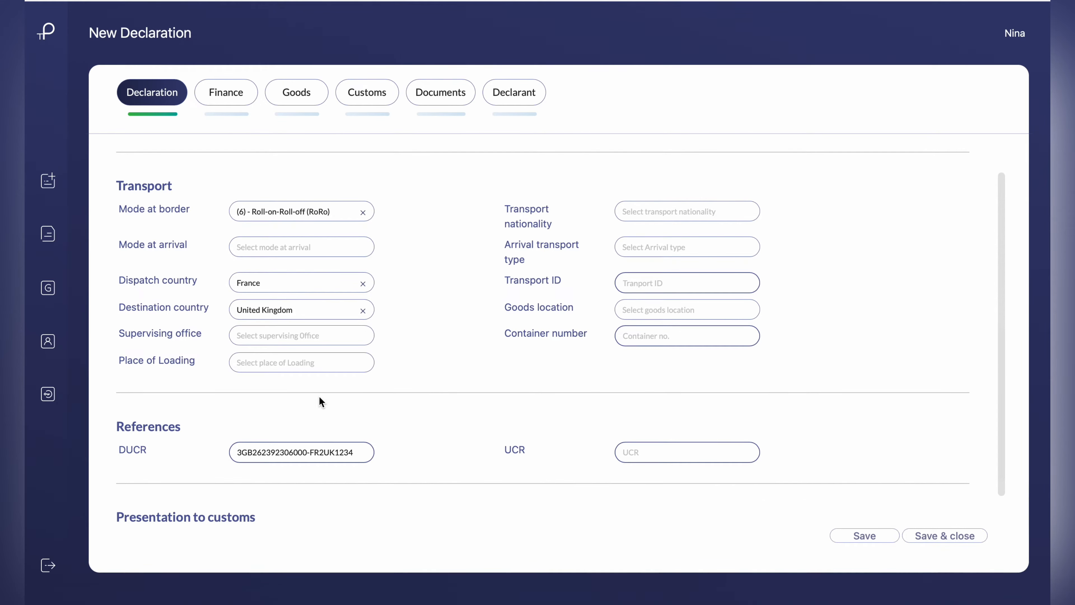
# Set the transport nationality to United Kingdom
pyautogui.click(624, 212)
pyautogui.write('UNITED')
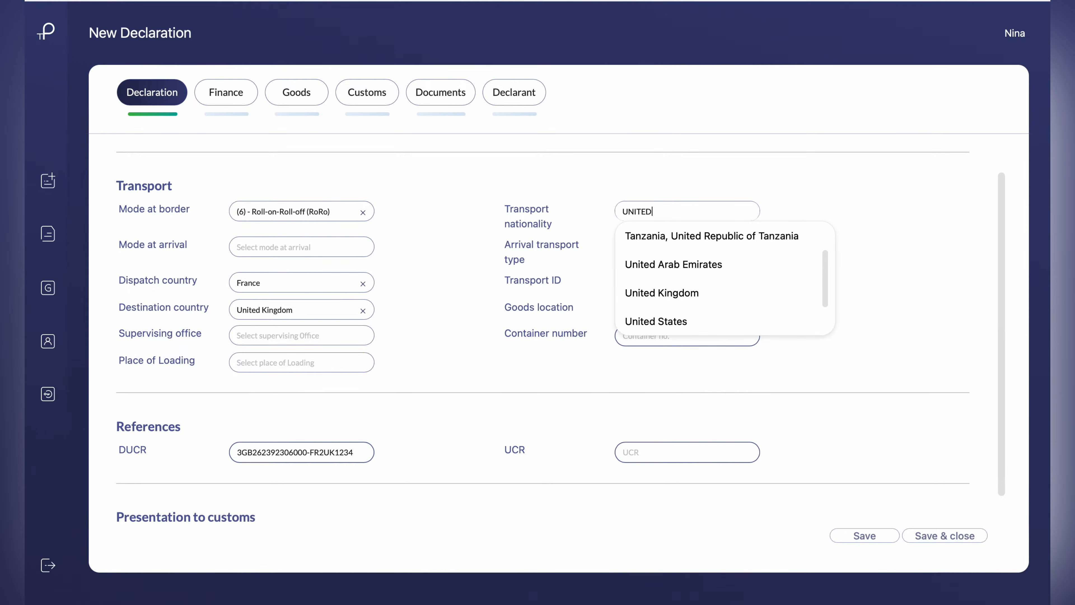
pyautogui.click(637, 290)
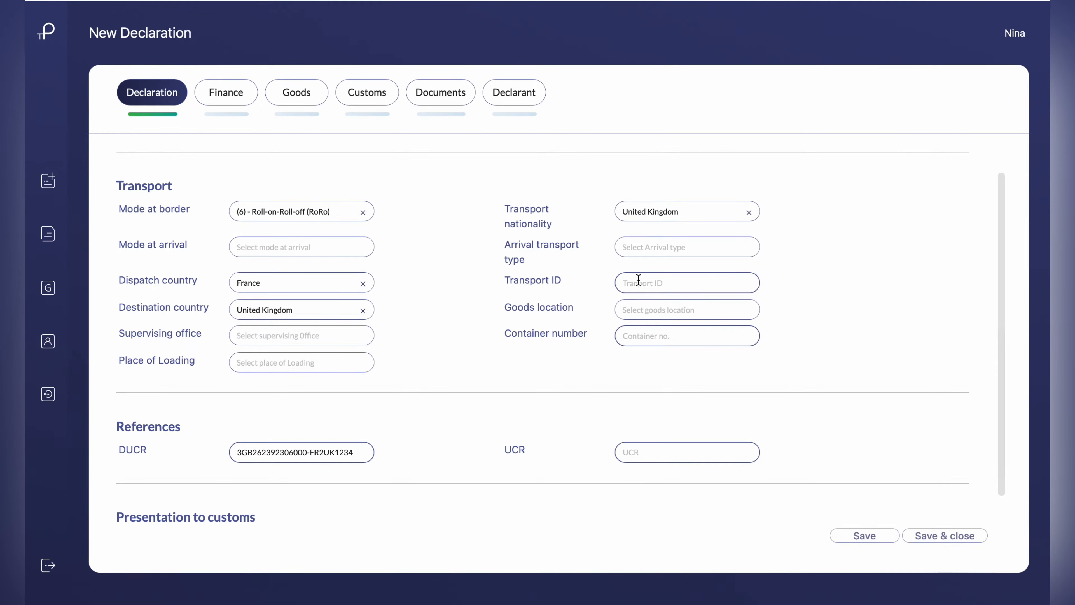
pyautogui.click(660, 247)
pyautogui.scroll(-2, 685, 389)
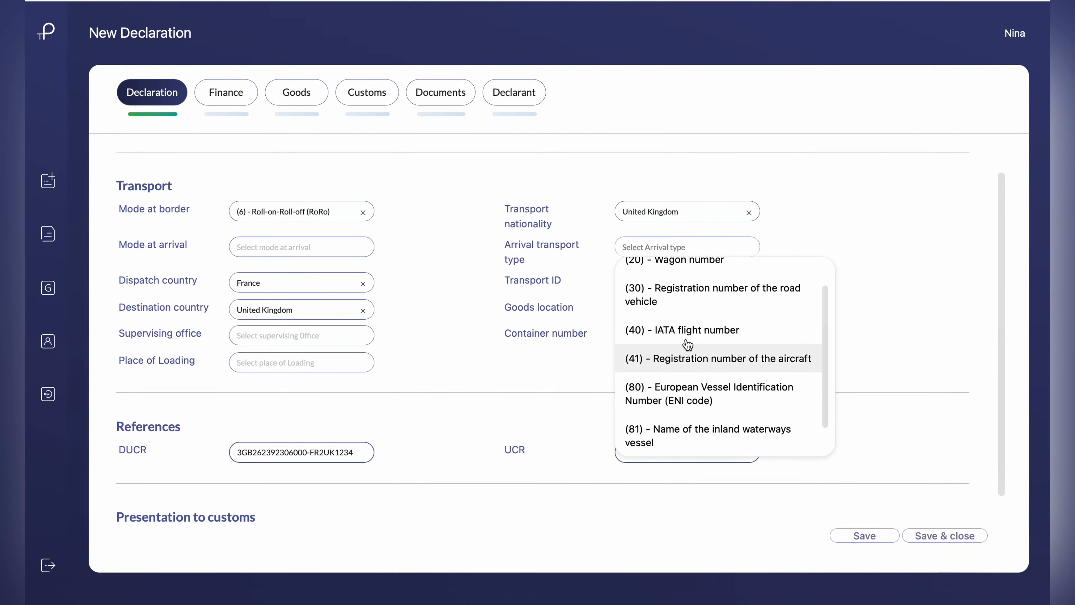
pyautogui.click(689, 298)
pyautogui.click(657, 280)
pyautogui.write('LX10ADT')
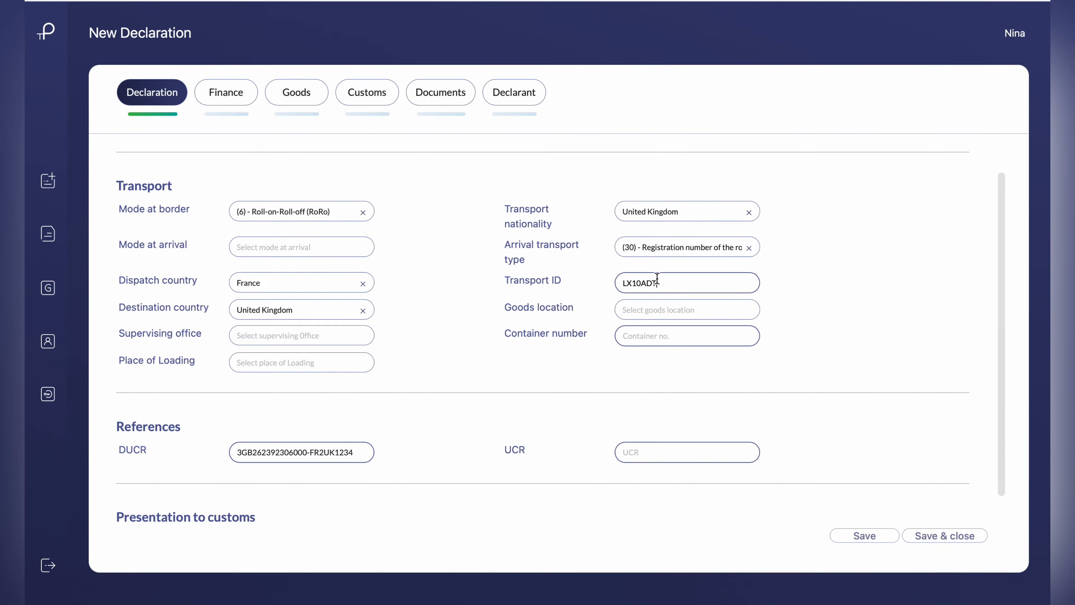
# Set the goods location to Dover GVMS Port
pyautogui.click(660, 310)
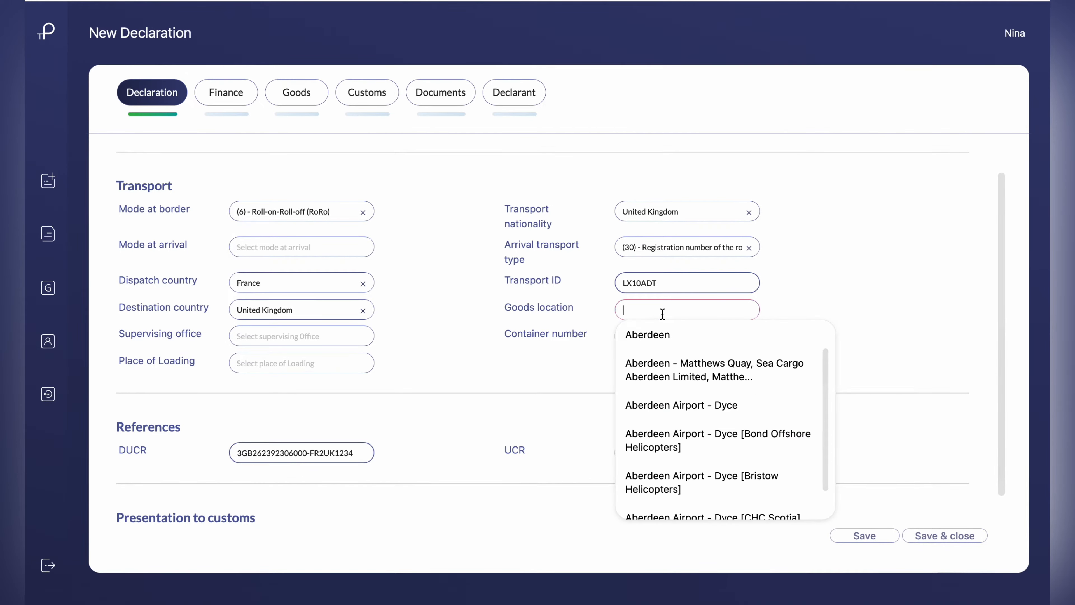
pyautogui.write('DOVER')
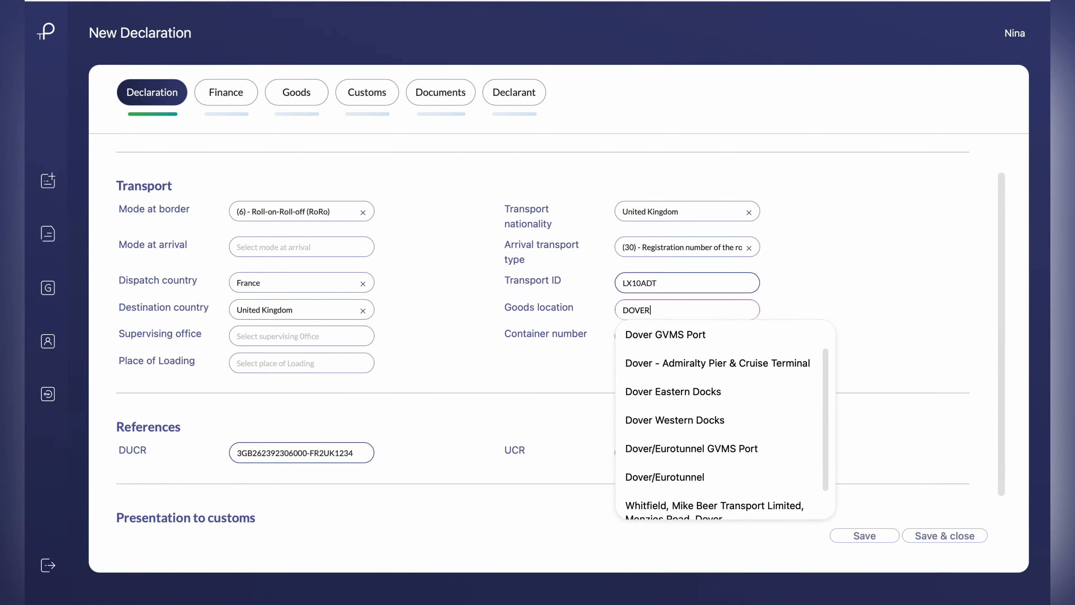
pyautogui.click(671, 335)
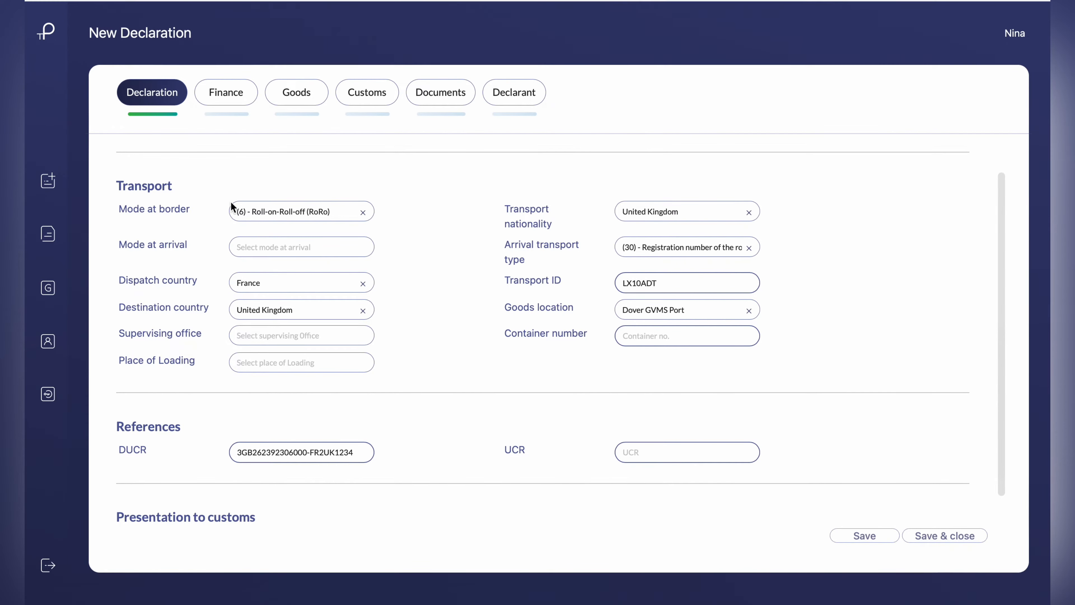
# In the finance details, set the total invoice to 1000 EUR and the nature of transaction to 11 - Outright purchase/sale
pyautogui.click(229, 90)
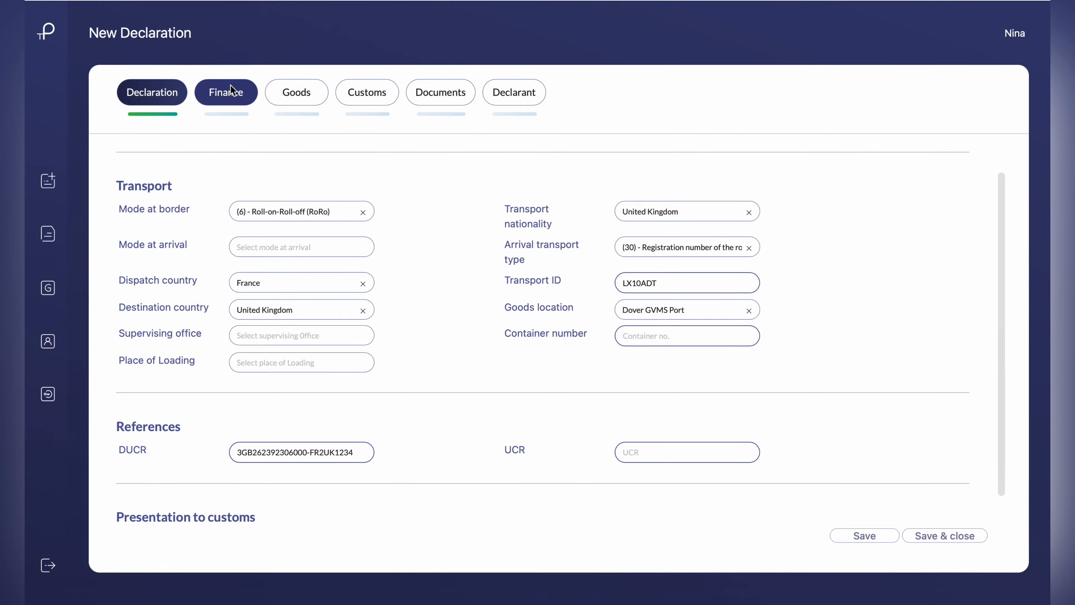
pyautogui.write('1000')
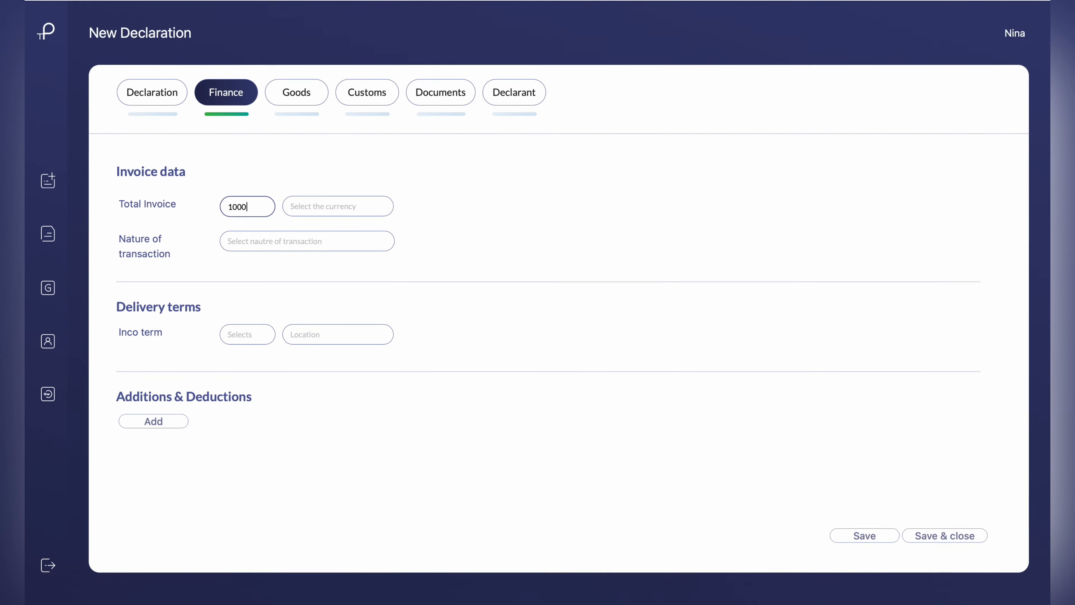
pyautogui.click(332, 211)
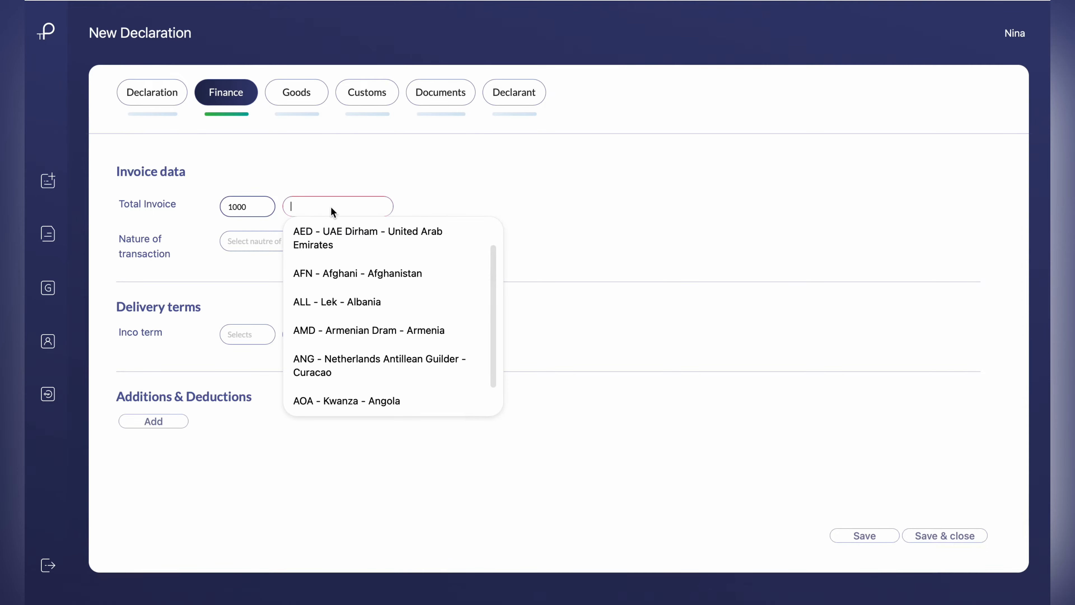
pyautogui.write('EU')
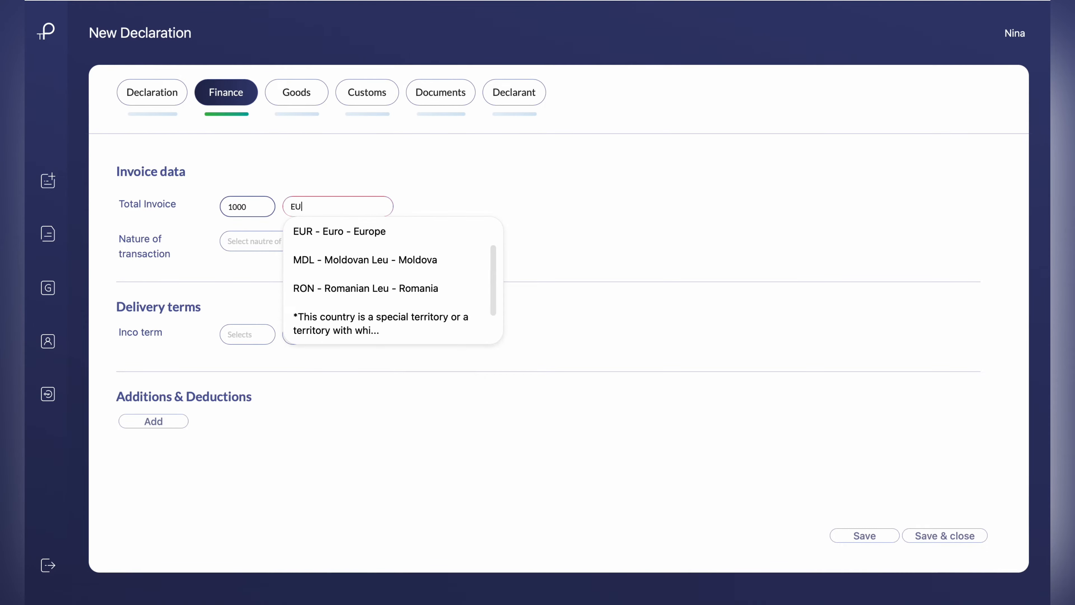
pyautogui.click(354, 231)
pyautogui.click(299, 245)
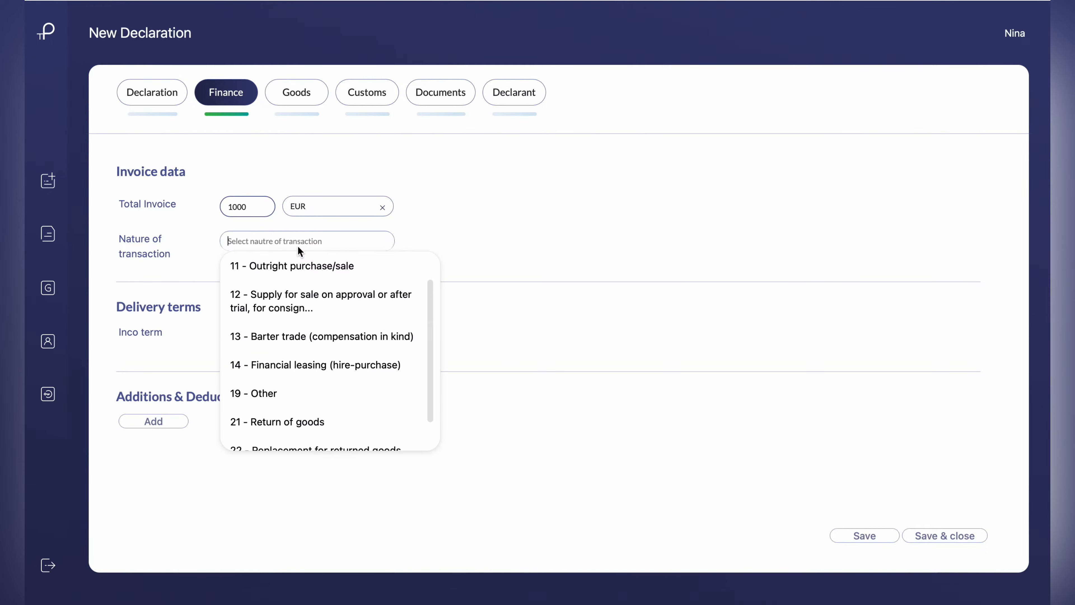
pyautogui.click(290, 267)
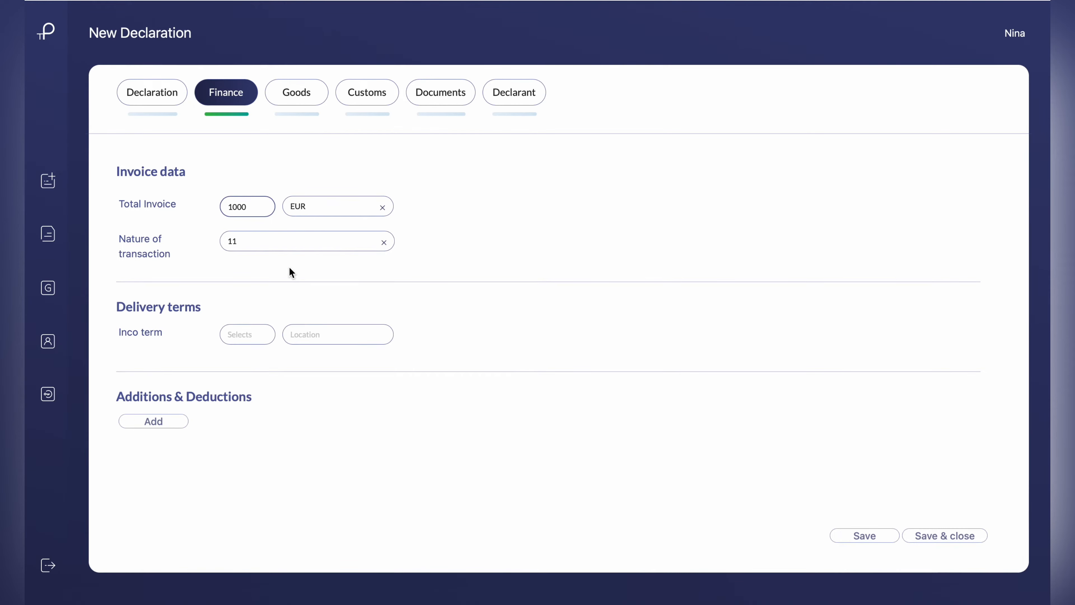
# Set the delivery terms to Inco term DAP - Delivered at place, with the location Barking/London
pyautogui.click(246, 334)
pyautogui.scroll(-3, 266, 412)
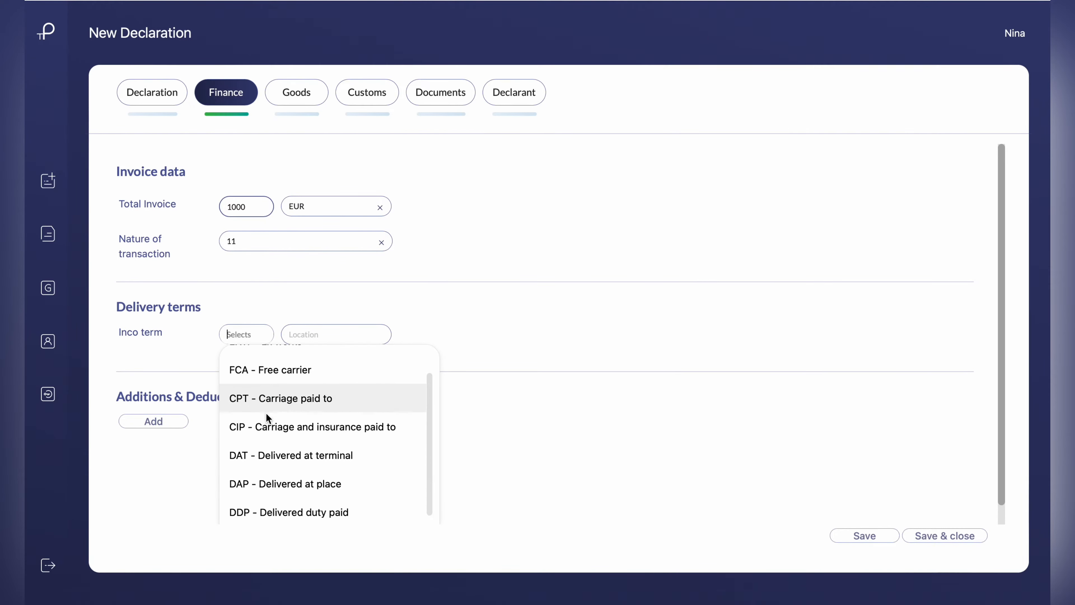
pyautogui.click(265, 424)
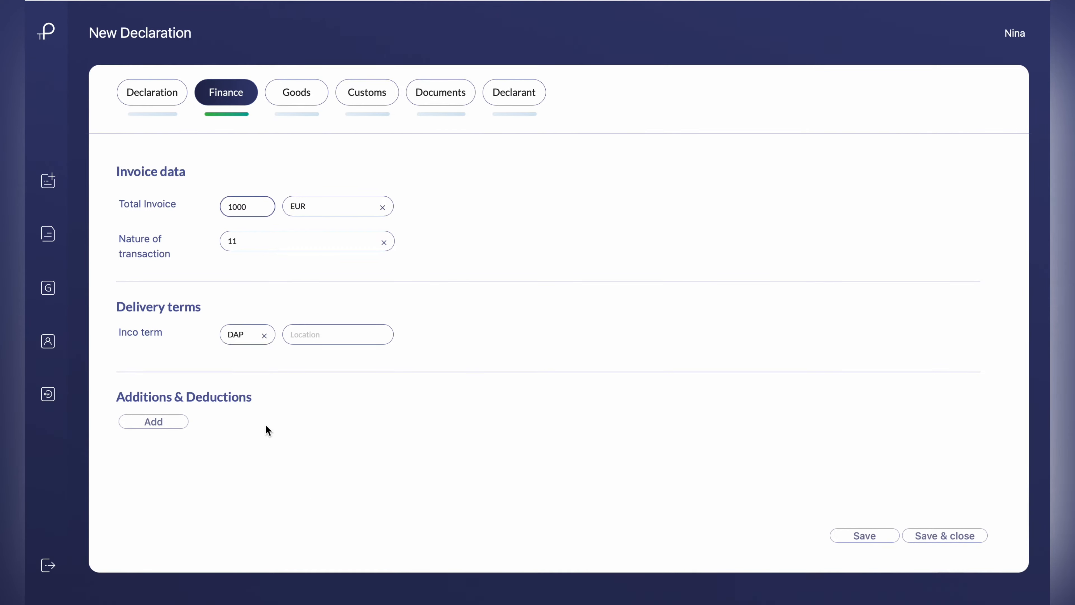
pyautogui.click(328, 339)
pyautogui.write('LONDON')
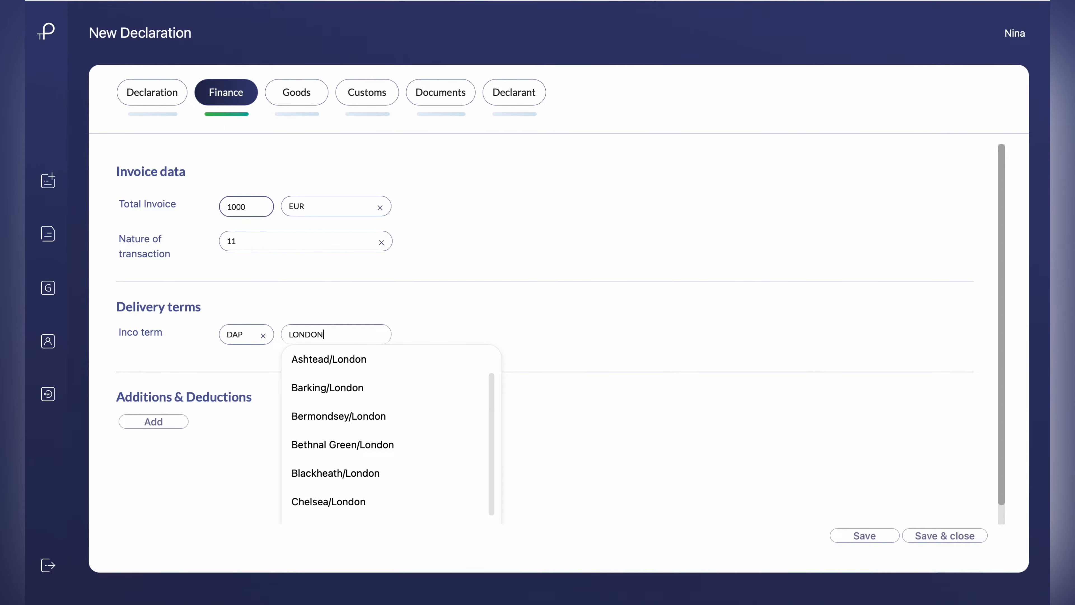
pyautogui.click(348, 393)
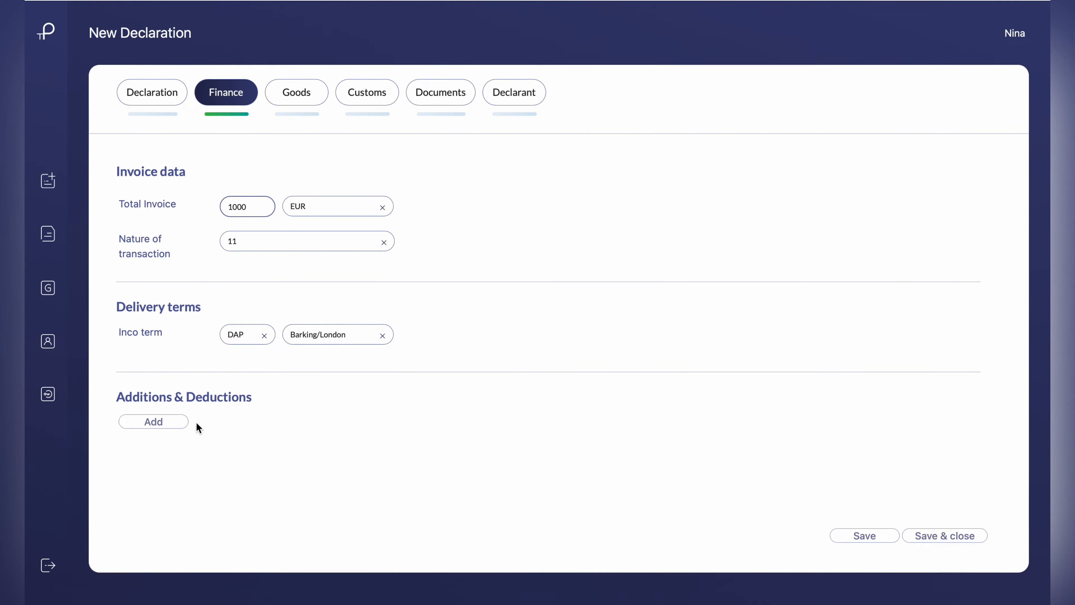
pyautogui.click(175, 424)
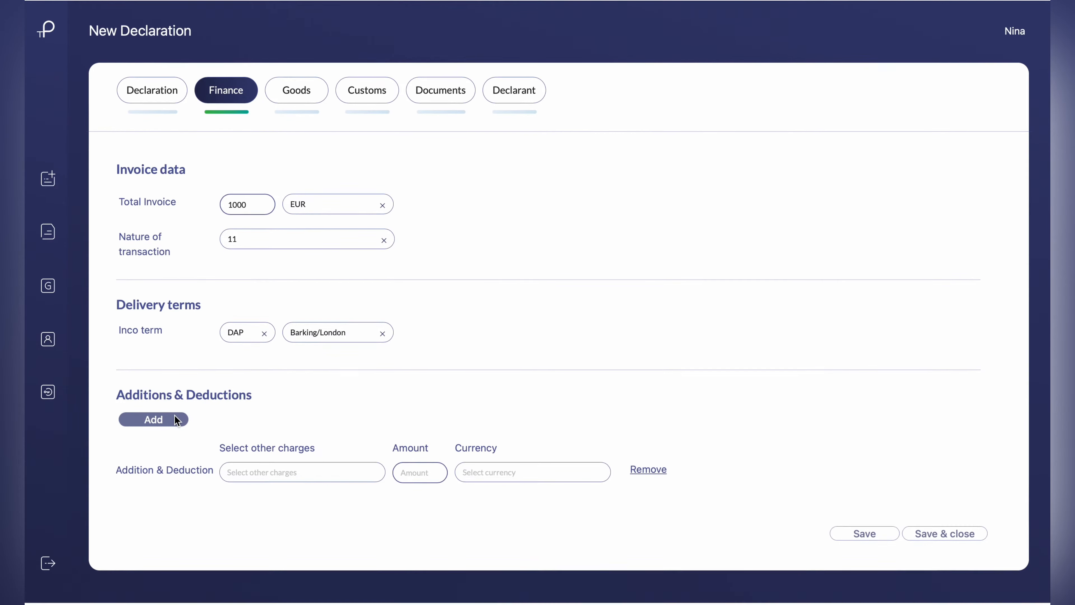
pyautogui.click(278, 474)
pyautogui.scroll(-5, 279, 477)
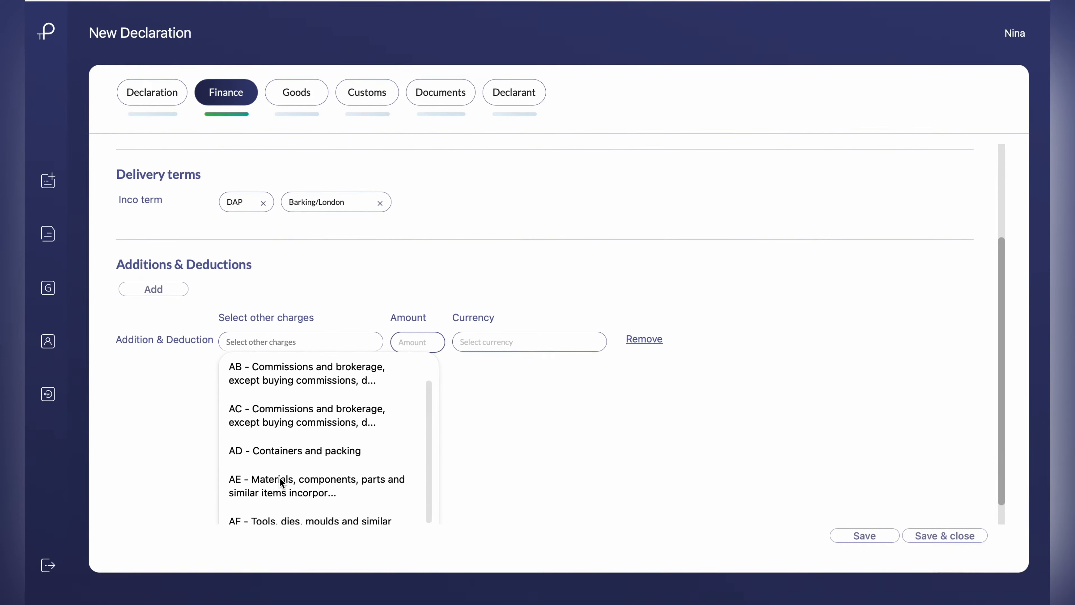
pyautogui.scroll(-3, 279, 477)
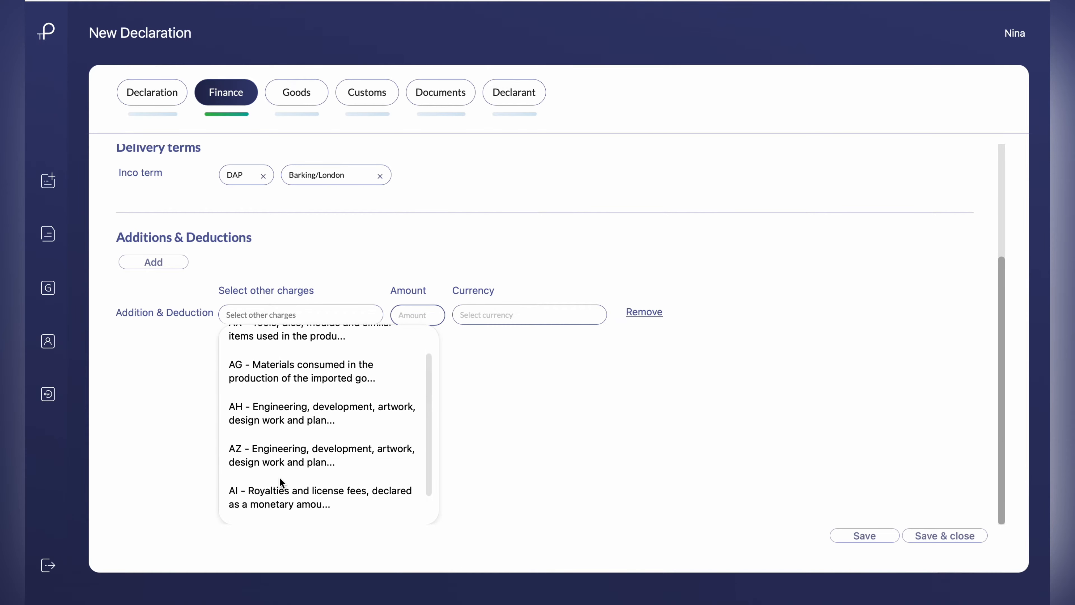
pyautogui.click(648, 313)
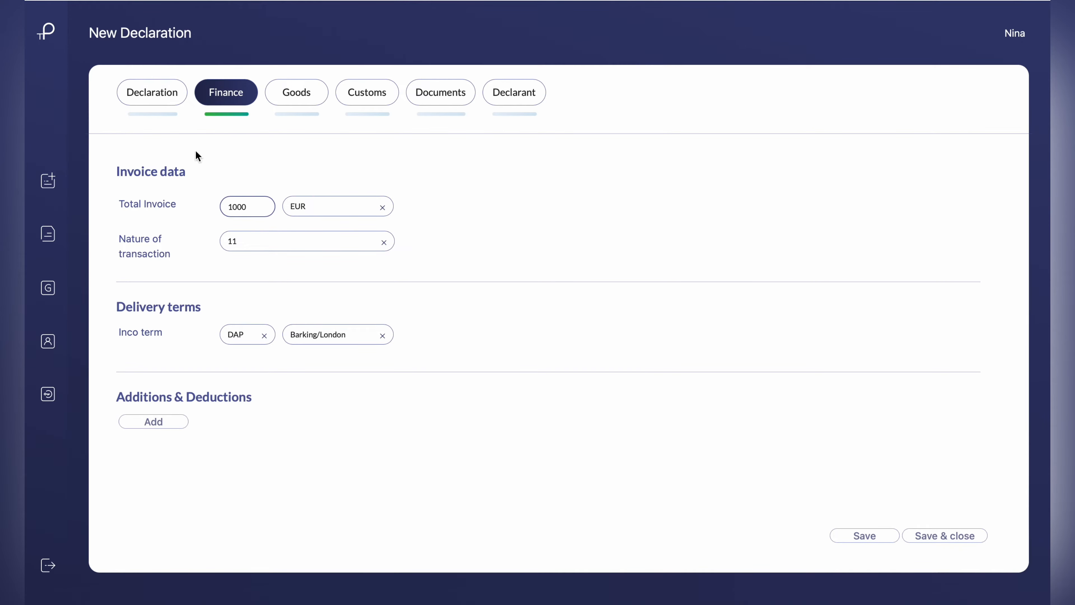
pyautogui.click(314, 94)
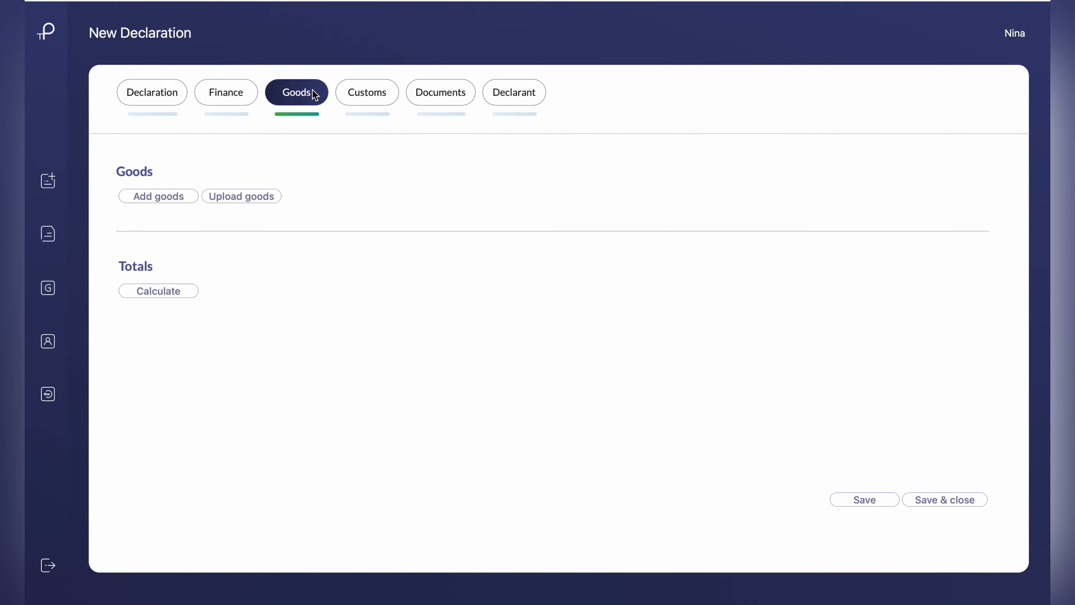
pyautogui.click(163, 198)
pyautogui.click(272, 154)
pyautogui.write('63')
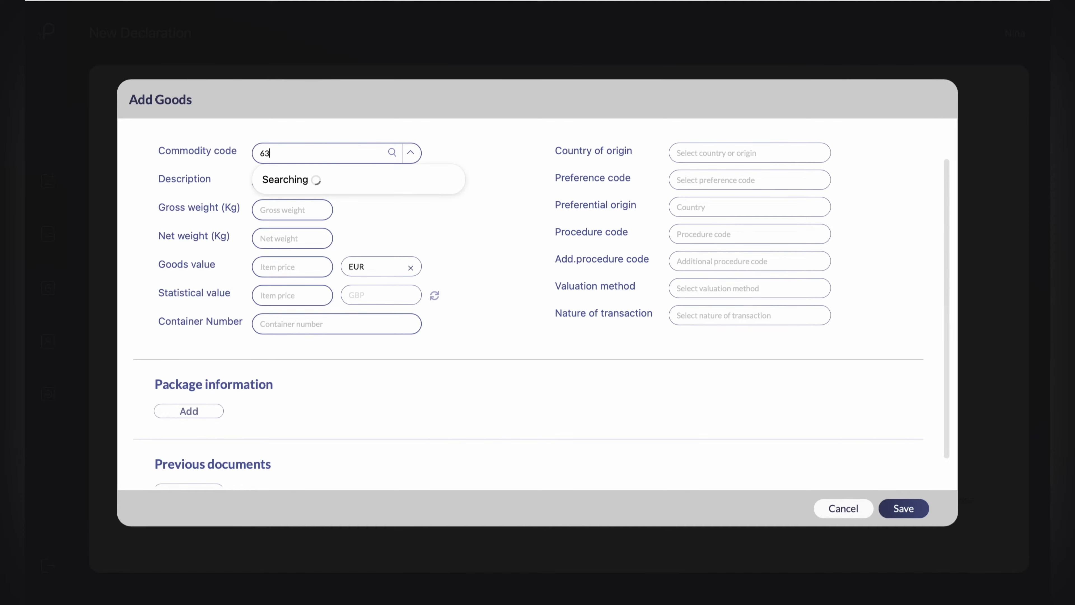
pyautogui.write('07101')
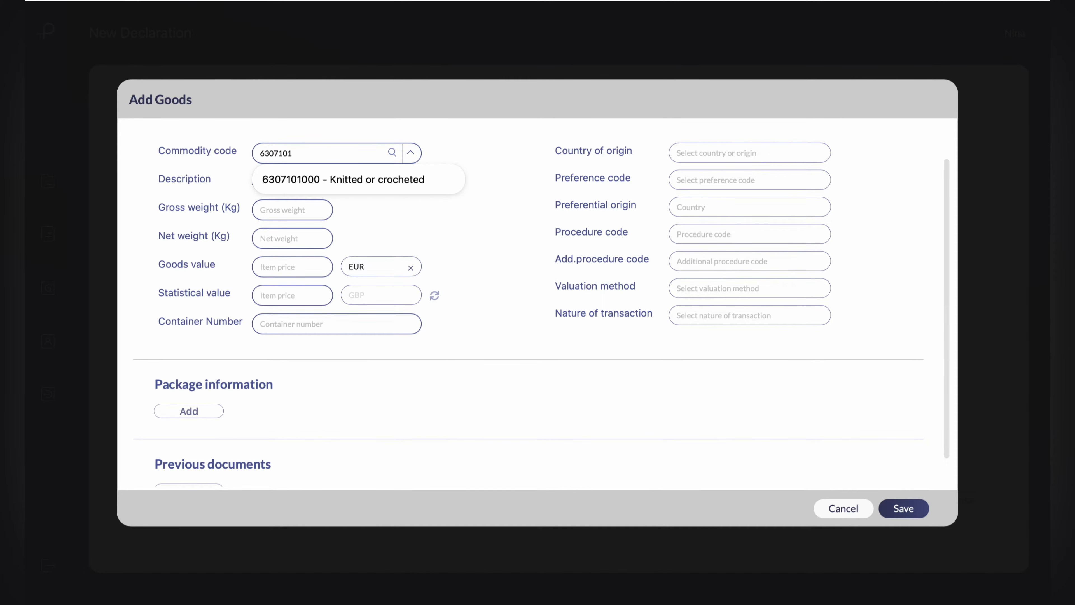
pyautogui.click(336, 182)
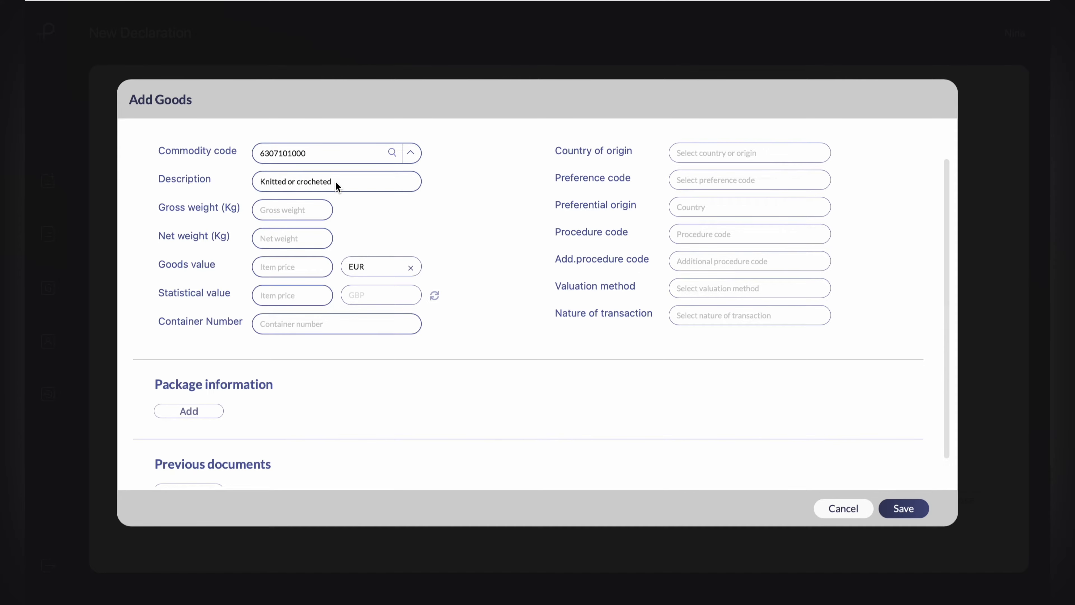
# Set the goods item's country of origin to France
pyautogui.click(718, 153)
pyautogui.write('fran')
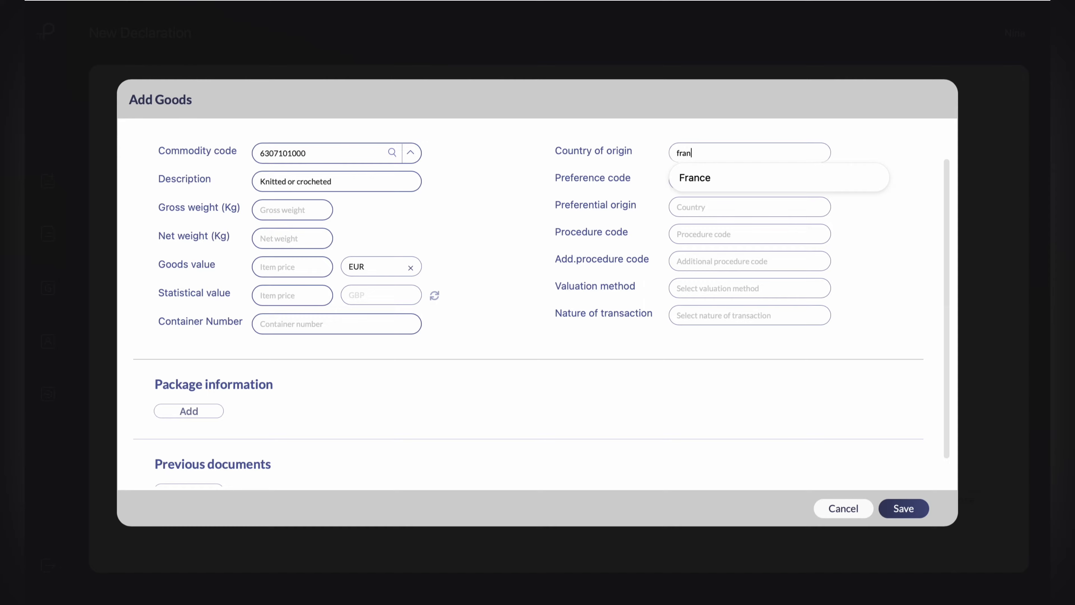
pyautogui.write('ce')
pyautogui.click(746, 177)
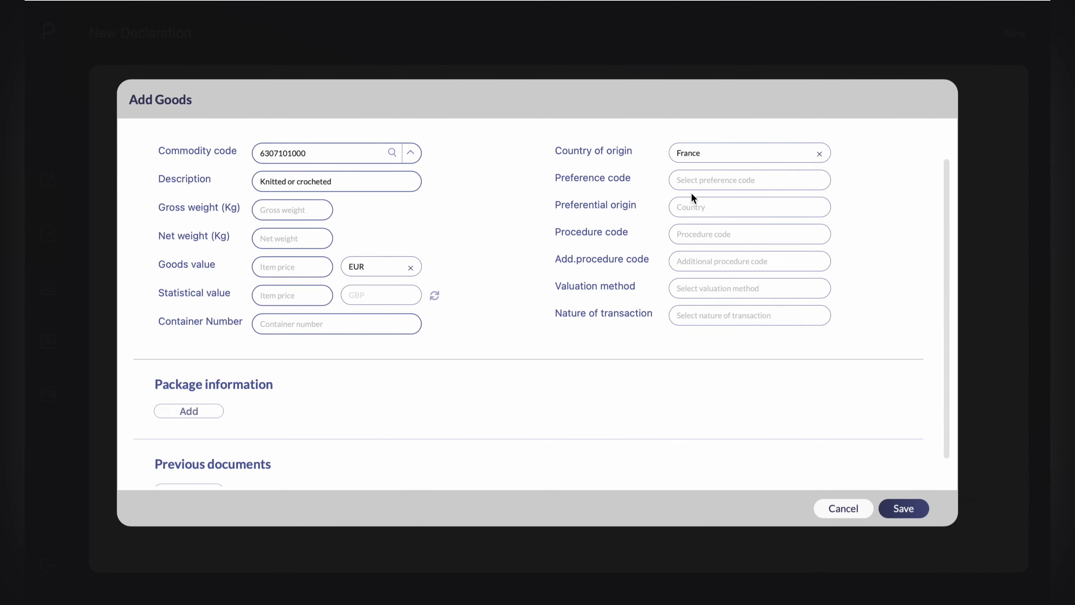
# Review the supplementary unit, import duties, and import VAT and excise information for the goods item
pyautogui.scroll(-10, 421, 285)
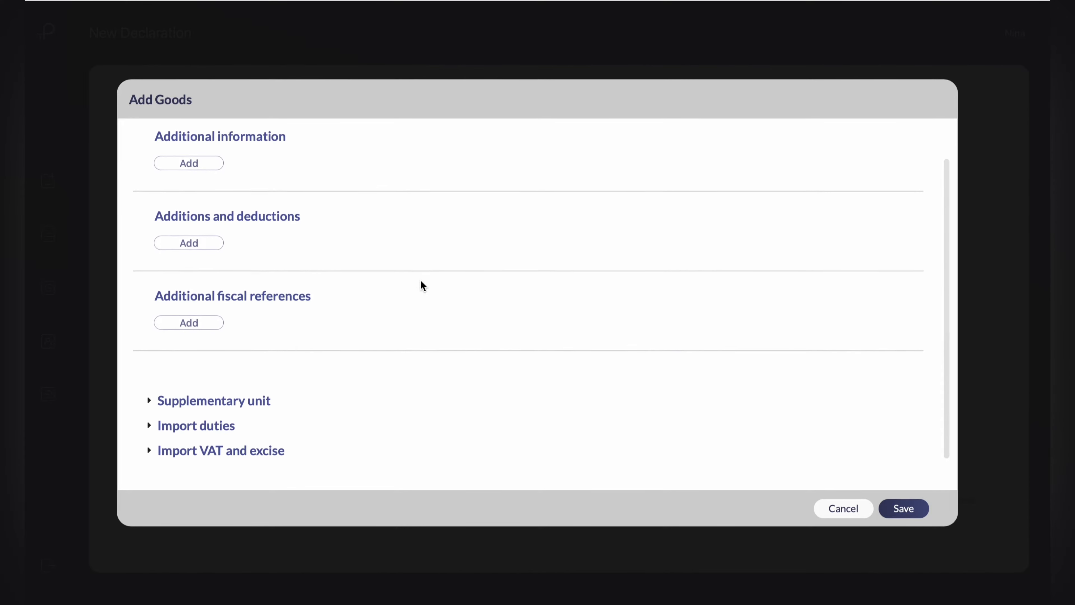
pyautogui.click(181, 407)
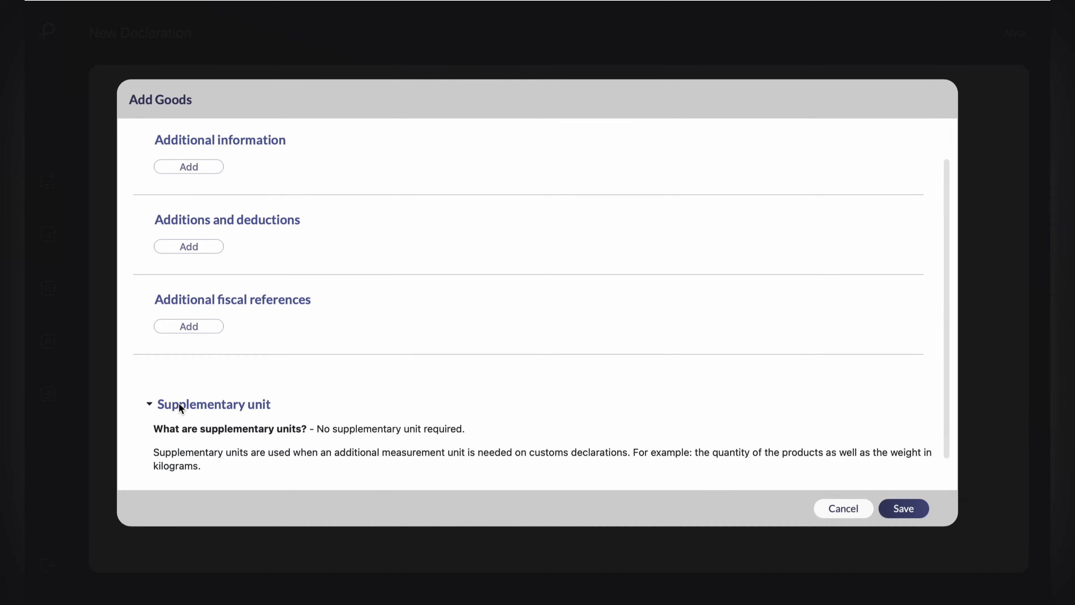
pyautogui.scroll(-3, 180, 405)
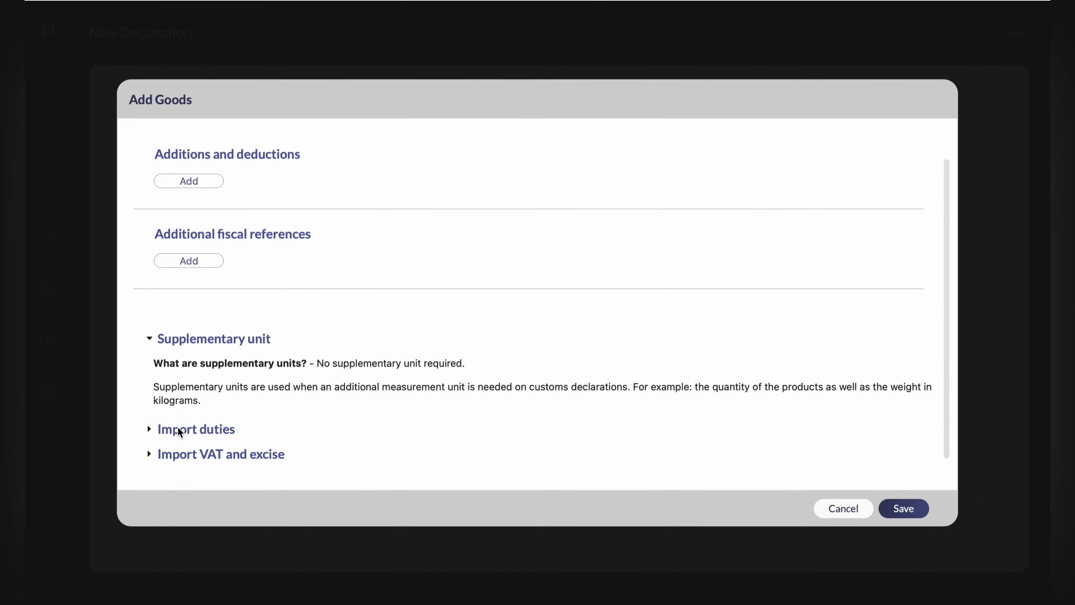
pyautogui.click(179, 429)
pyautogui.scroll(-2, 178, 428)
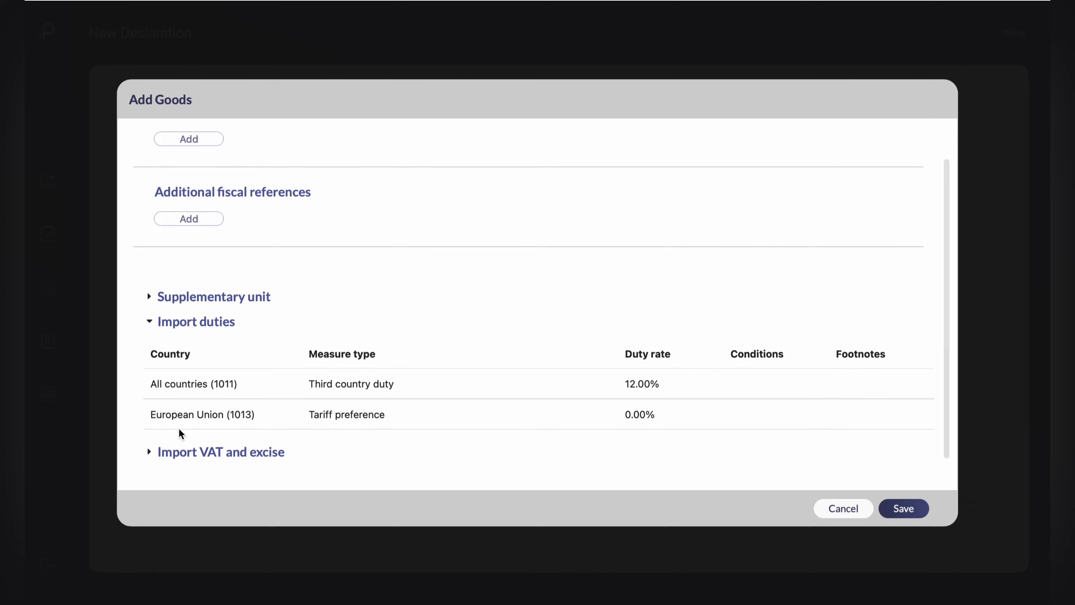
pyautogui.click(178, 453)
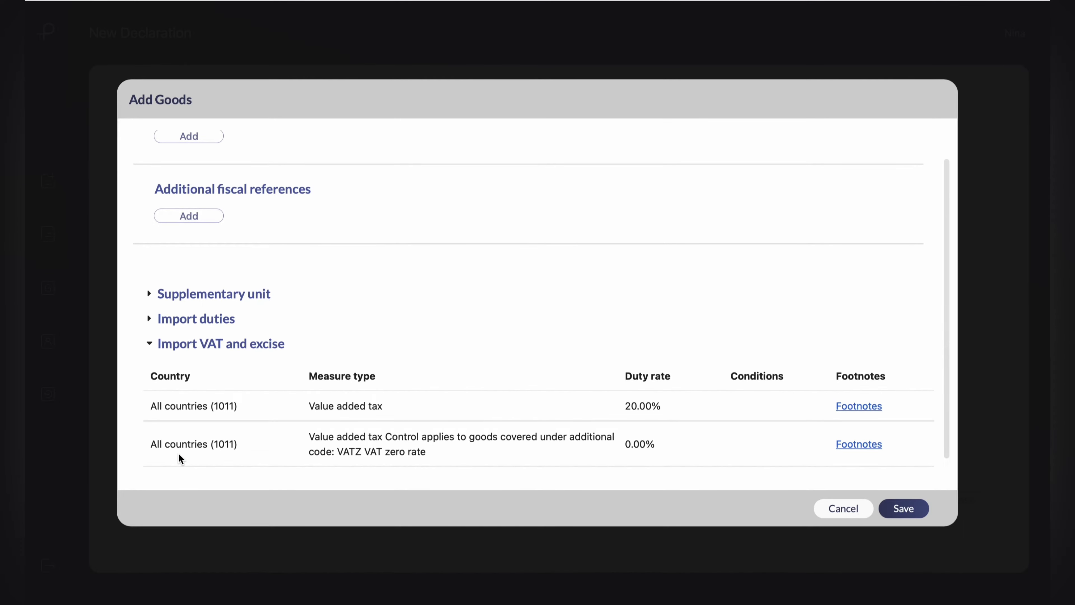
# Set the goods item's gross and net weight to 100 kg each and its goods value to 1000 EUR
pyautogui.scroll(10, 178, 453)
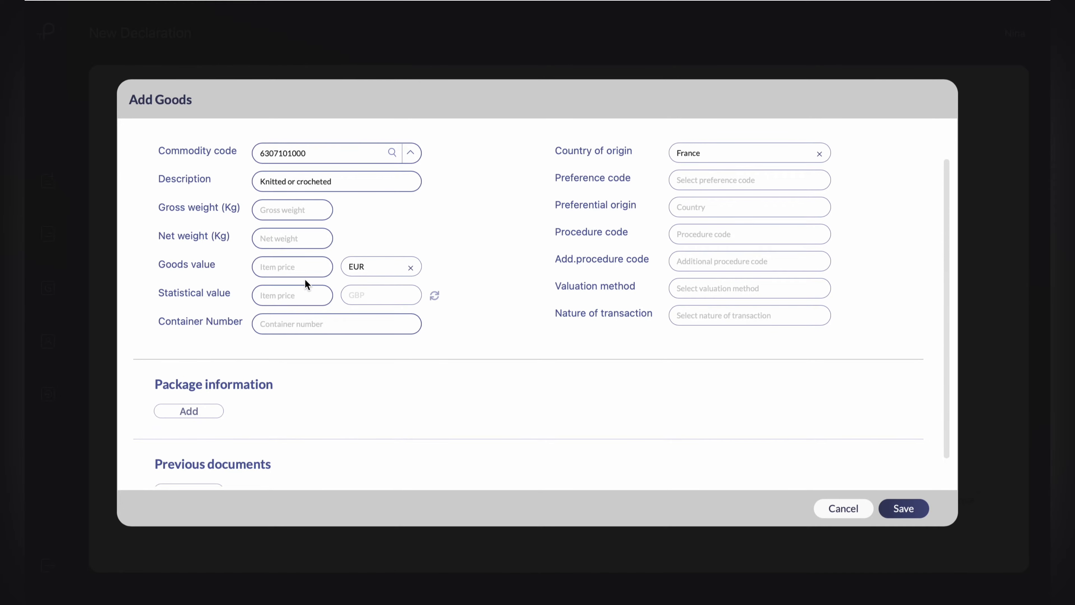
pyautogui.click(300, 213)
pyautogui.write('100')
pyautogui.click(309, 238)
pyautogui.write('100')
pyautogui.click(320, 268)
pyautogui.write('1000')
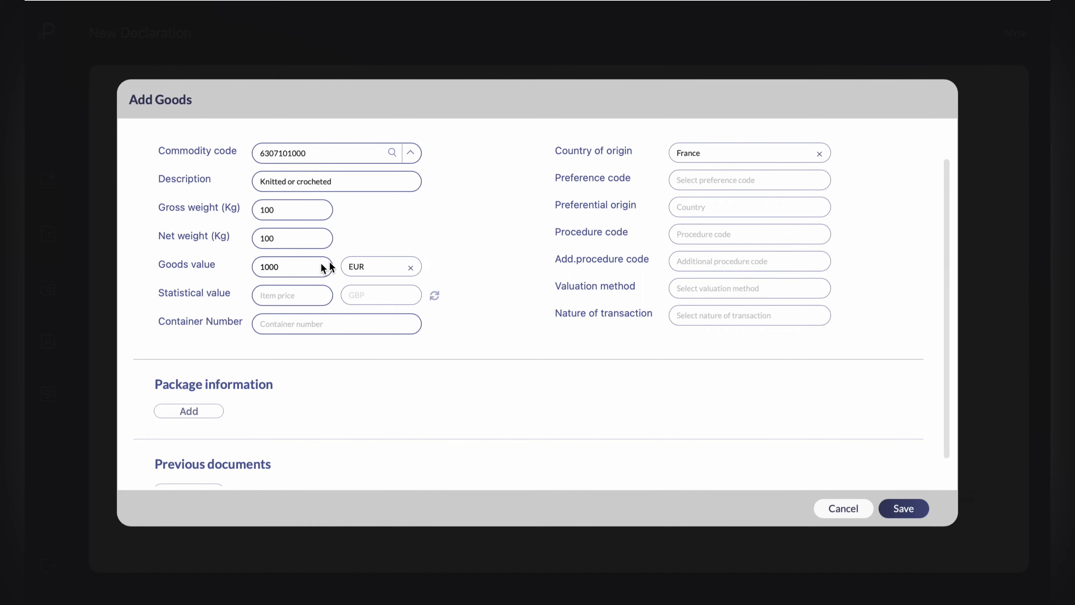
# Set the preference code to (100) - Normal third country tariff duty and the procedure code to (4000) - Release to free circulation
pyautogui.click(709, 181)
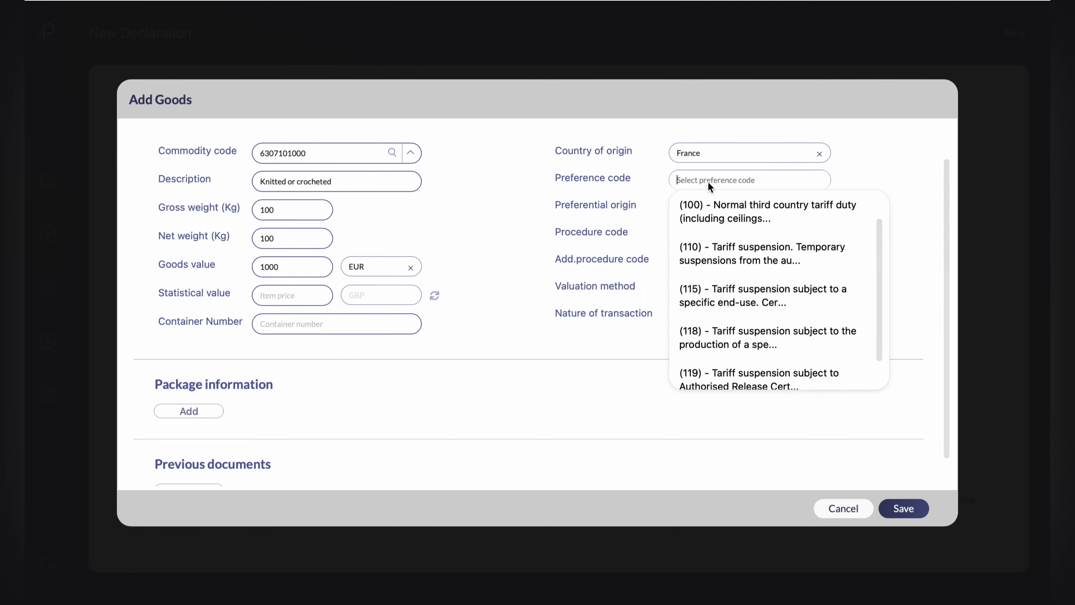
pyautogui.click(722, 209)
pyautogui.click(701, 234)
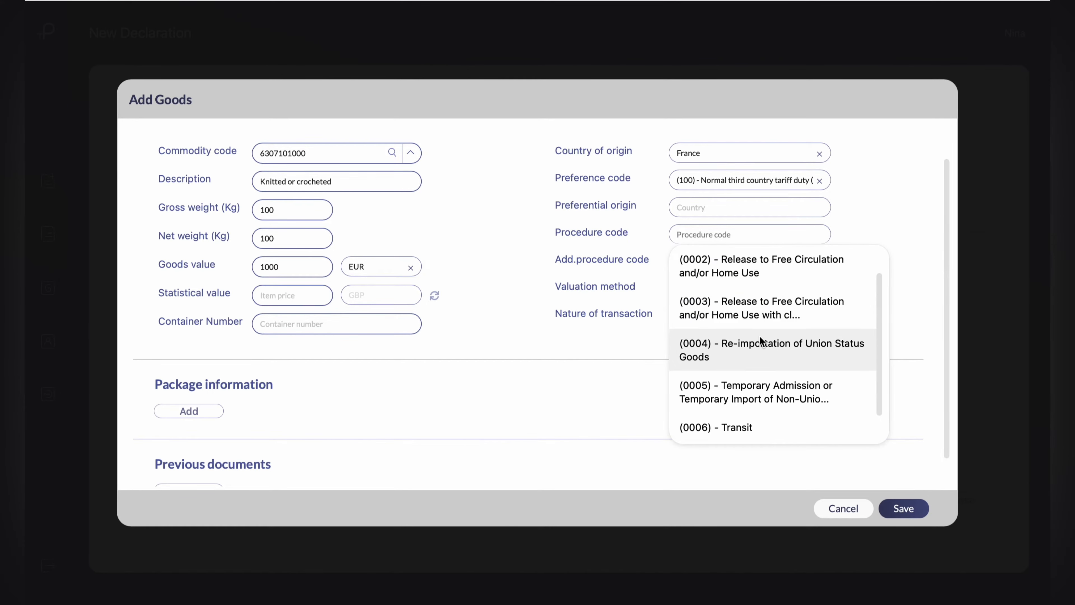
pyautogui.write('4')
pyautogui.scroll(-2, 754, 352)
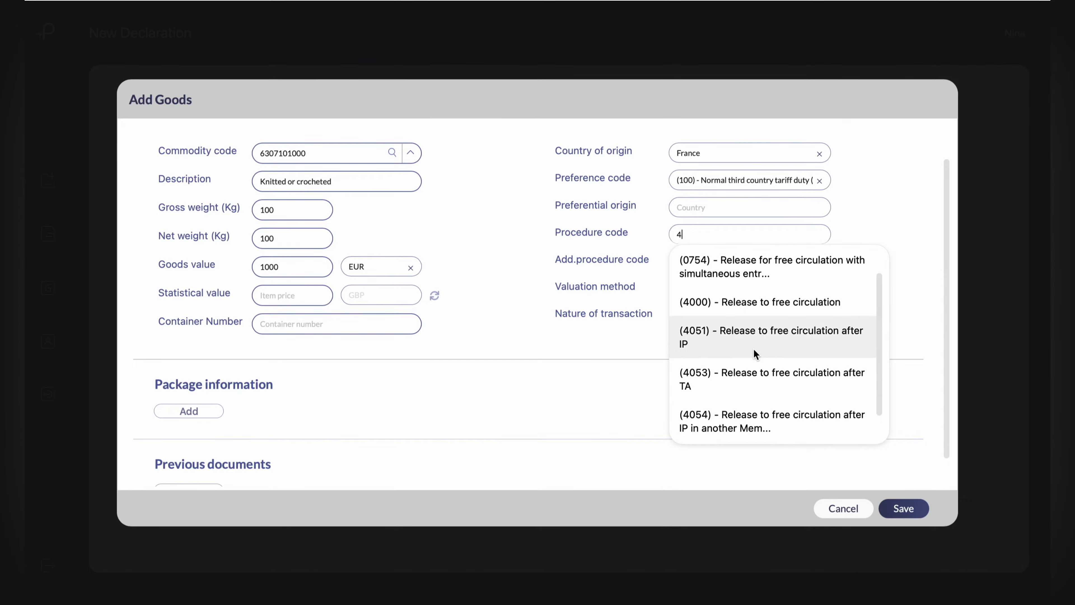
pyautogui.click(751, 309)
# Set the additional procedure code to (000) - No other Additional Procedure Code applies and the valuation method to 1 Transaction value
pyautogui.click(731, 263)
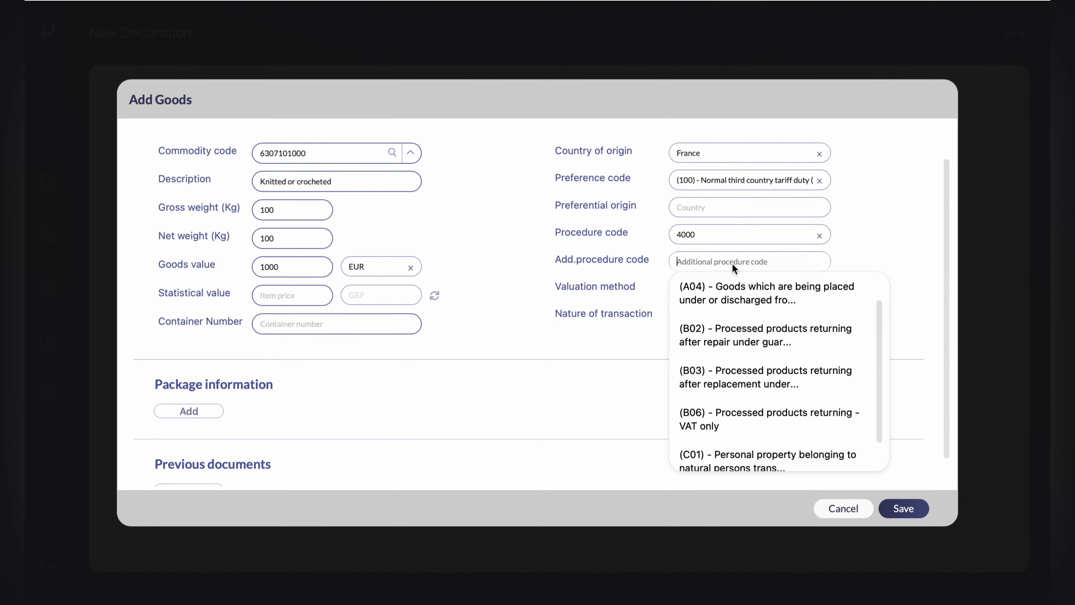
pyautogui.write('000')
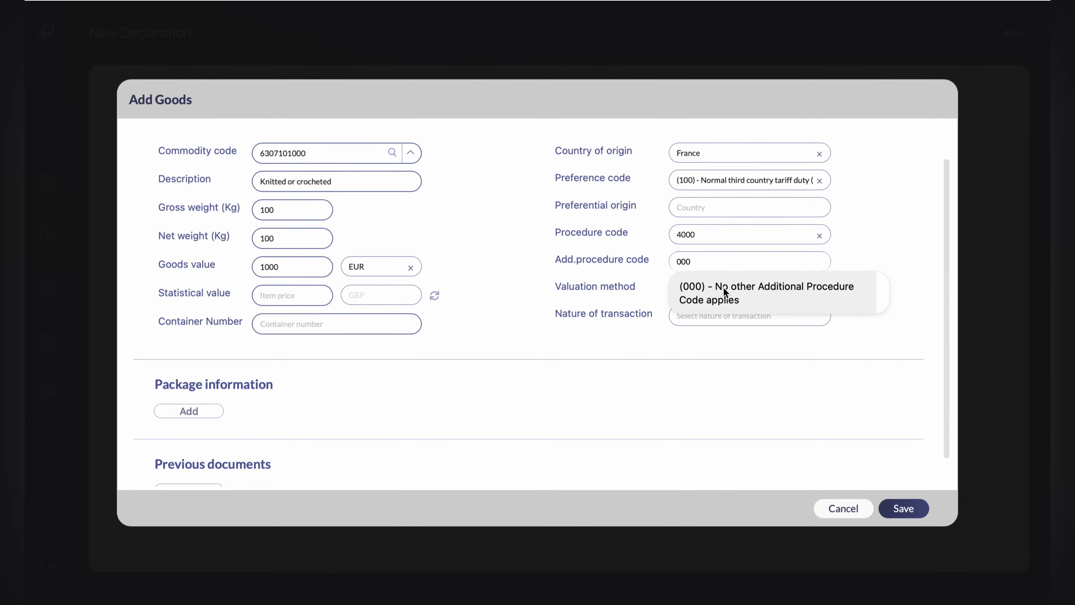
pyautogui.click(726, 291)
pyautogui.click(706, 293)
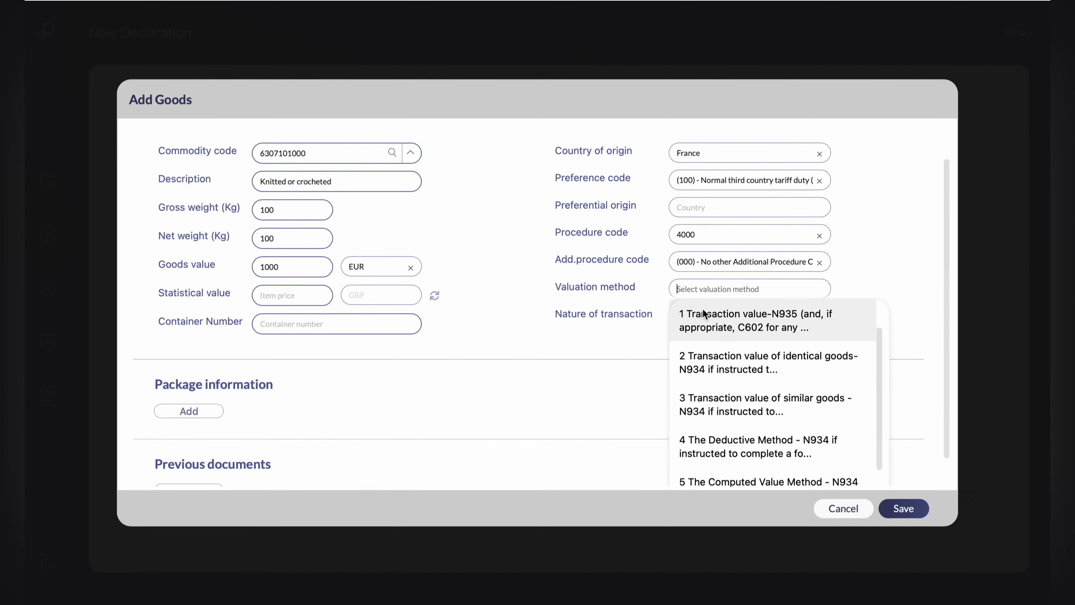
pyautogui.click(704, 332)
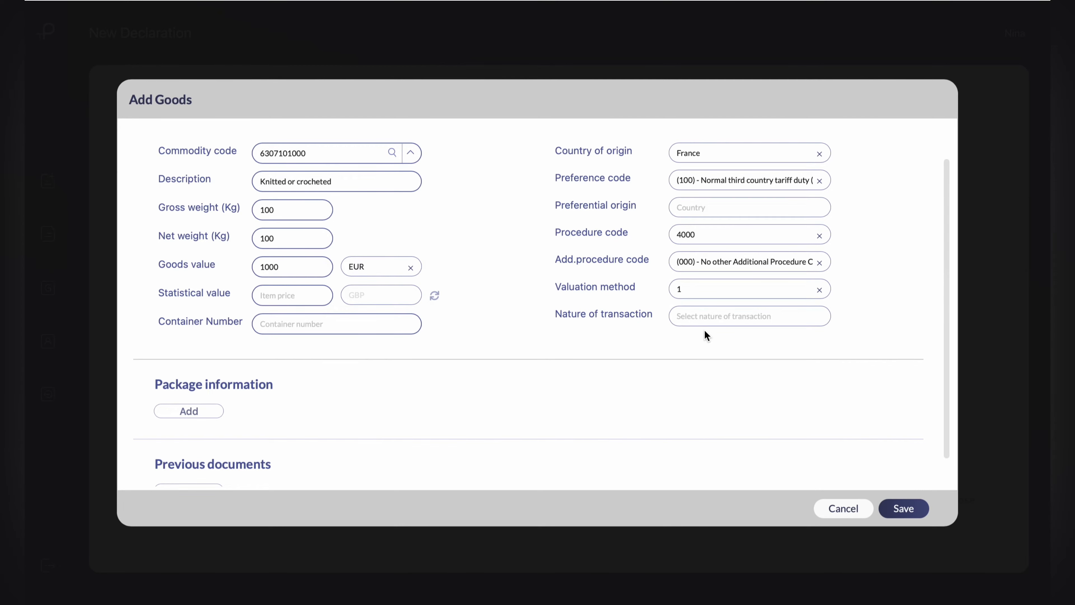
# Add package information with package type (PX) - Pallet, 1 package and shipping marks ADDRESSED
pyautogui.scroll(-3, 705, 335)
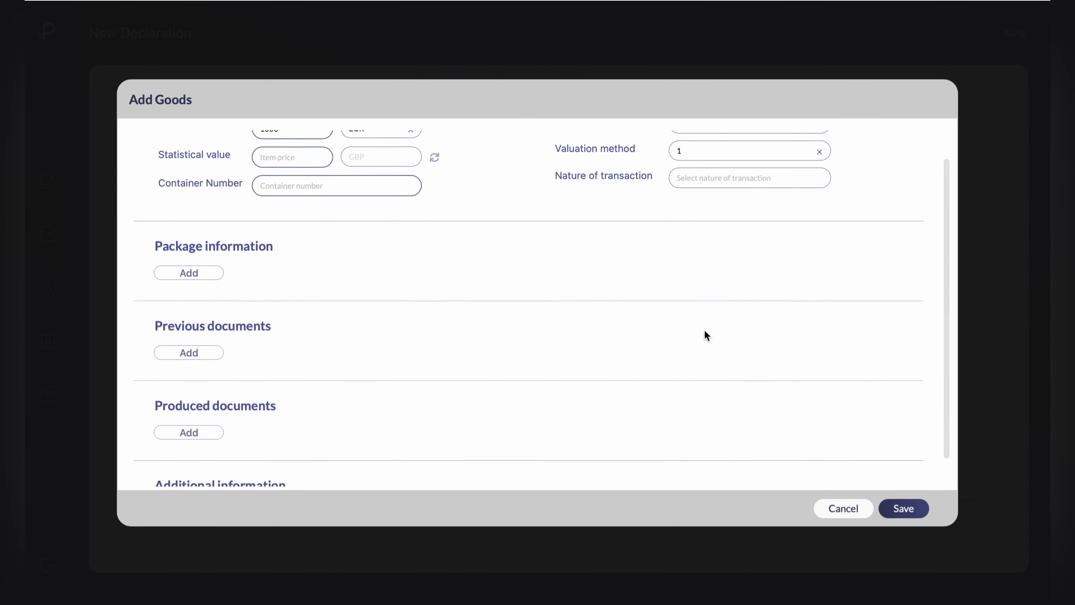
pyautogui.click(192, 266)
pyautogui.click(212, 313)
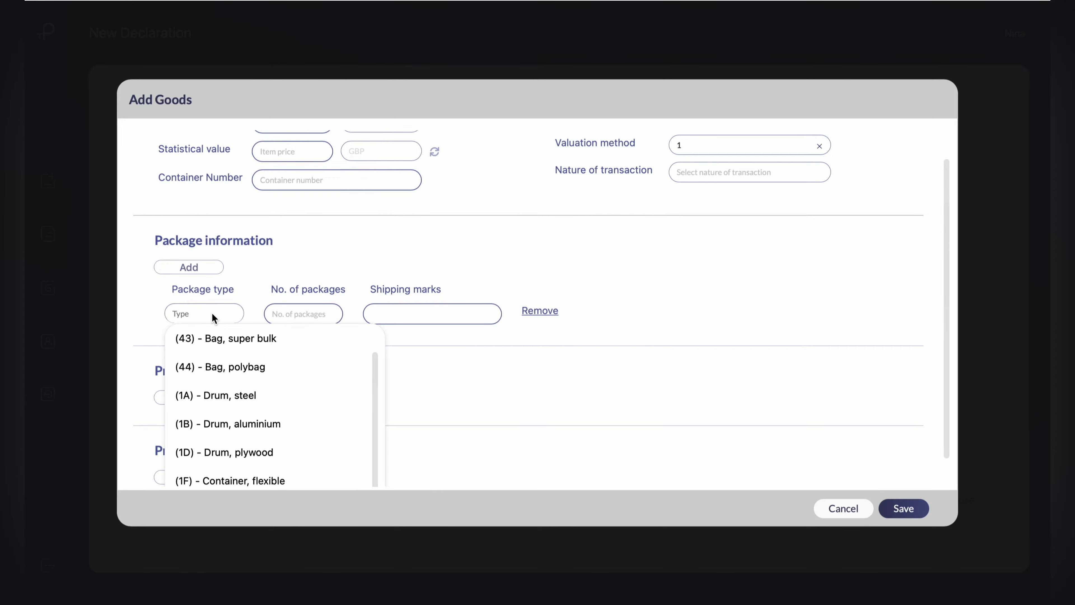
pyautogui.write('pal')
pyautogui.click(237, 338)
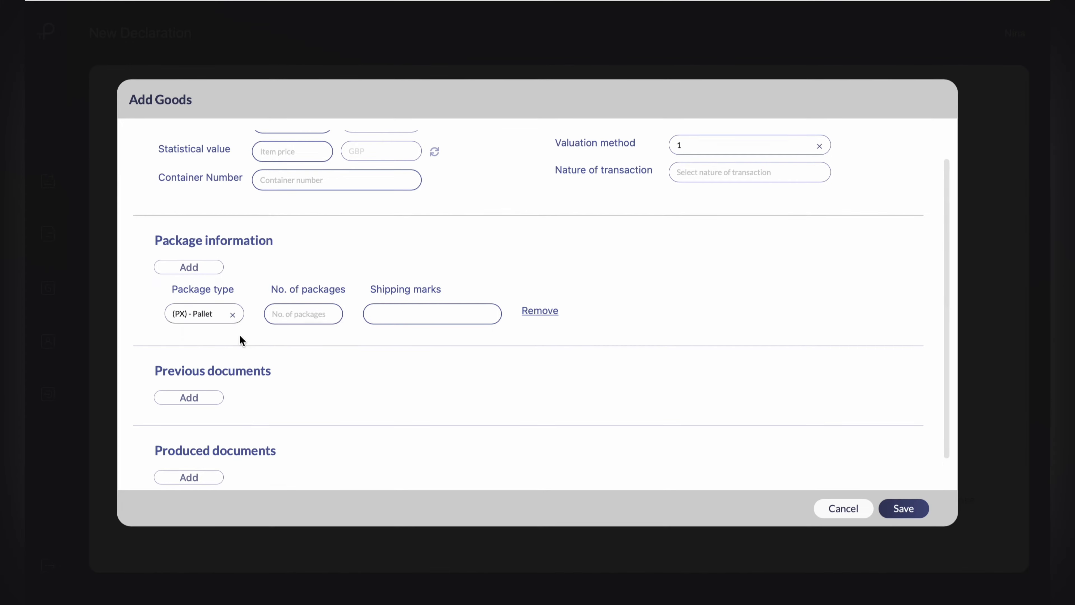
pyautogui.click(418, 311)
pyautogui.write('ADDRESSED')
# Add a previous document with category Previous document (Z), type 380 - Commercial Invoice and reference FR2UK1234
pyautogui.scroll(-4, 417, 314)
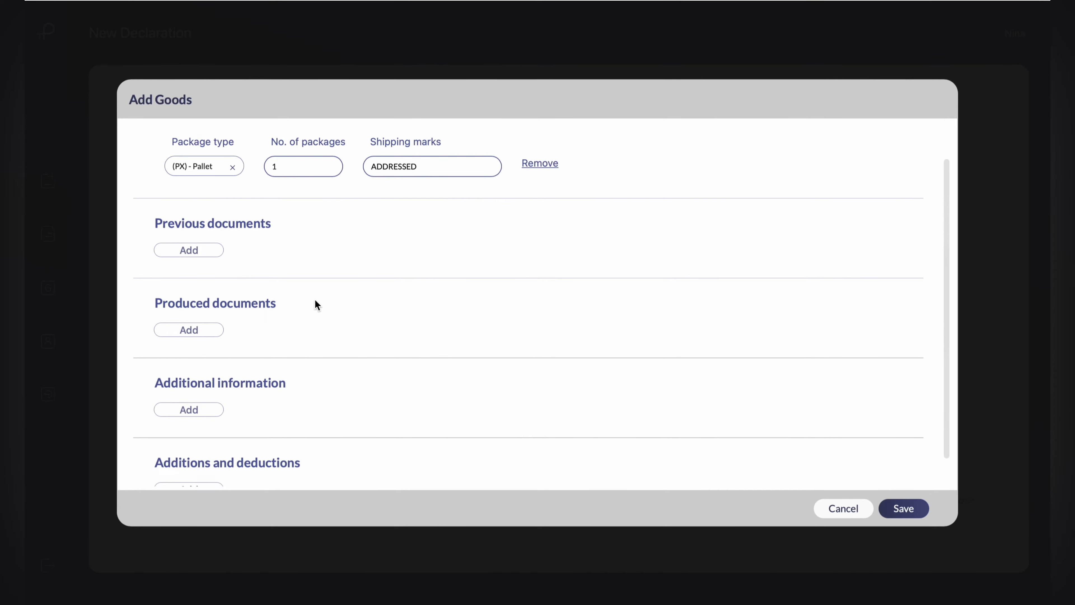
pyautogui.click(204, 252)
pyautogui.click(206, 295)
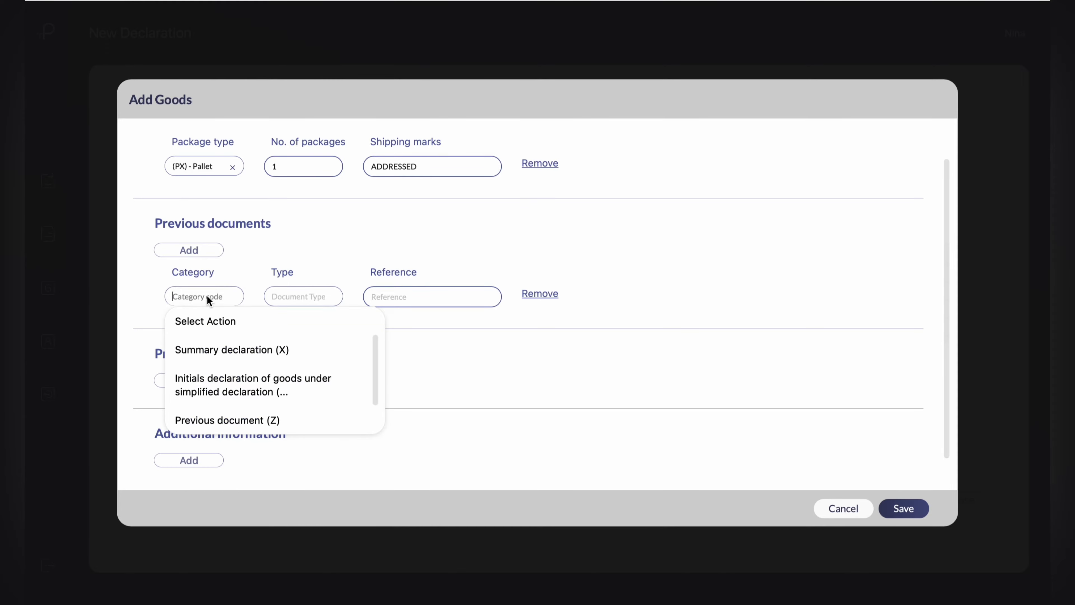
pyautogui.click(222, 415)
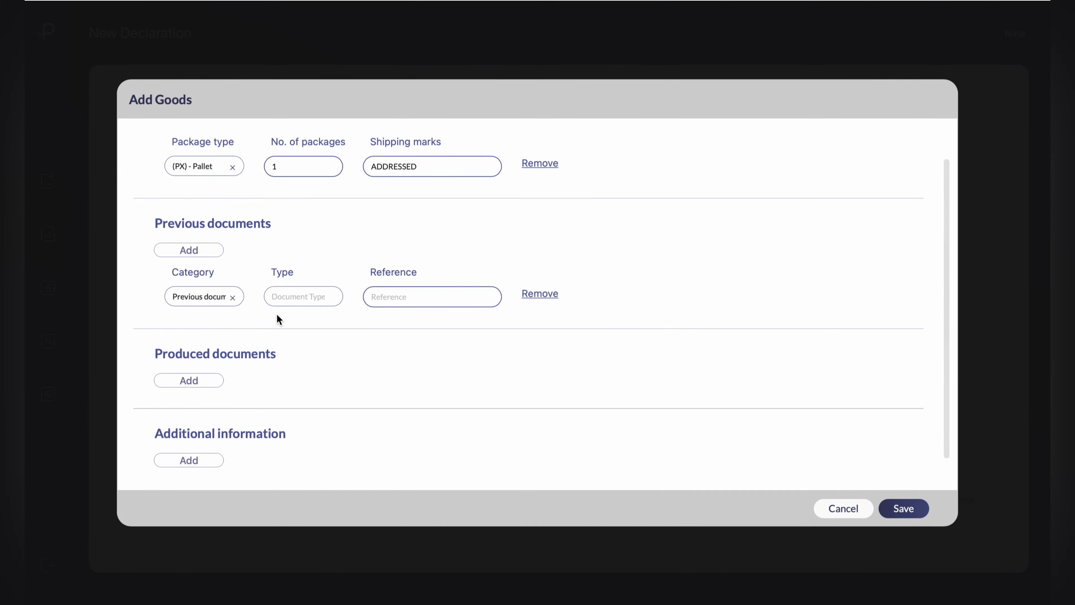
pyautogui.click(293, 296)
pyautogui.scroll(-2, 309, 451)
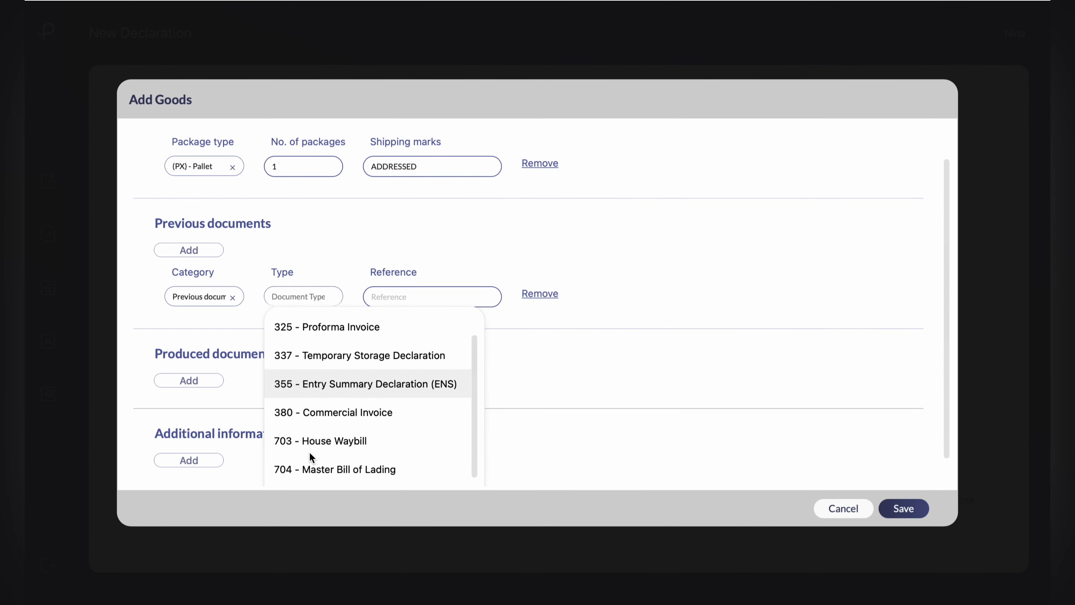
pyautogui.click(309, 410)
pyautogui.click(423, 301)
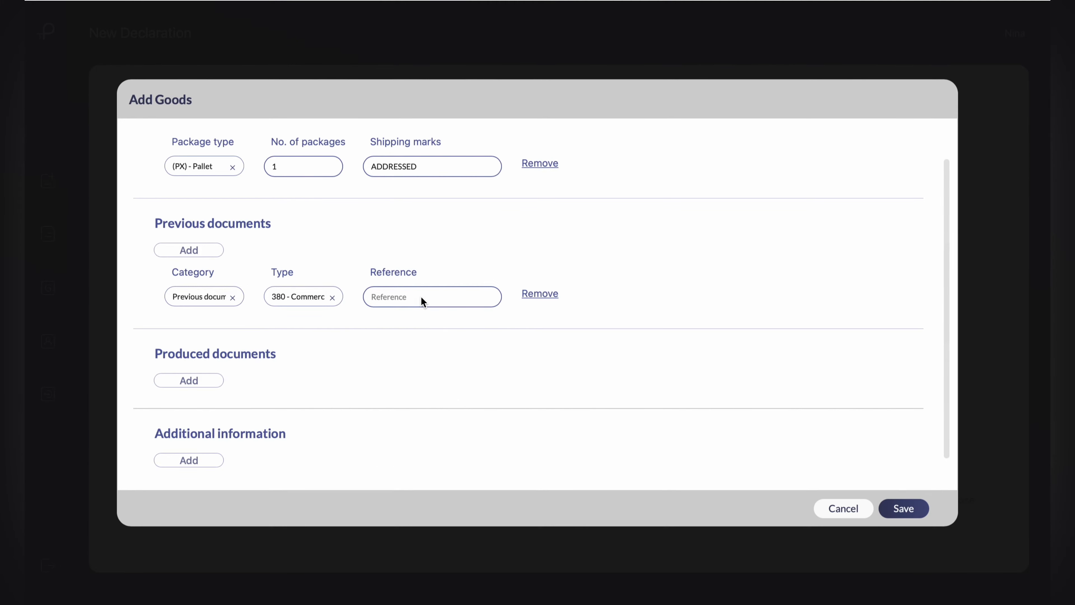
pyautogui.write('FR2UK1234')
# Add a produced document of type N935, the invoice on which the customs value is based, to the goods item
pyautogui.scroll(-3, 220, 322)
pyautogui.click(205, 292)
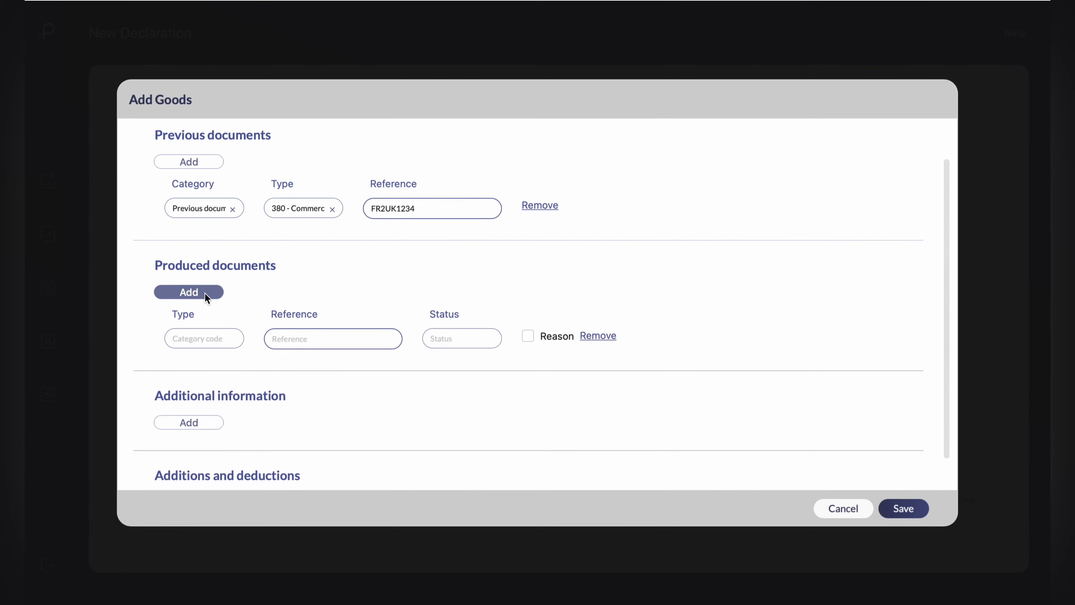
pyautogui.click(208, 339)
pyautogui.scroll(-3, 207, 340)
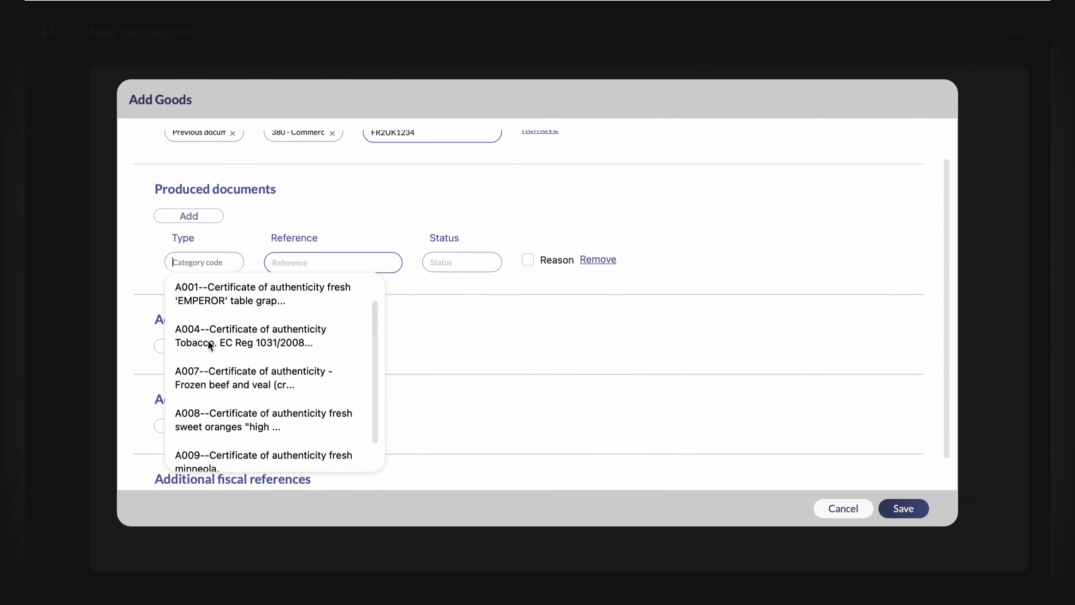
pyautogui.write('N935')
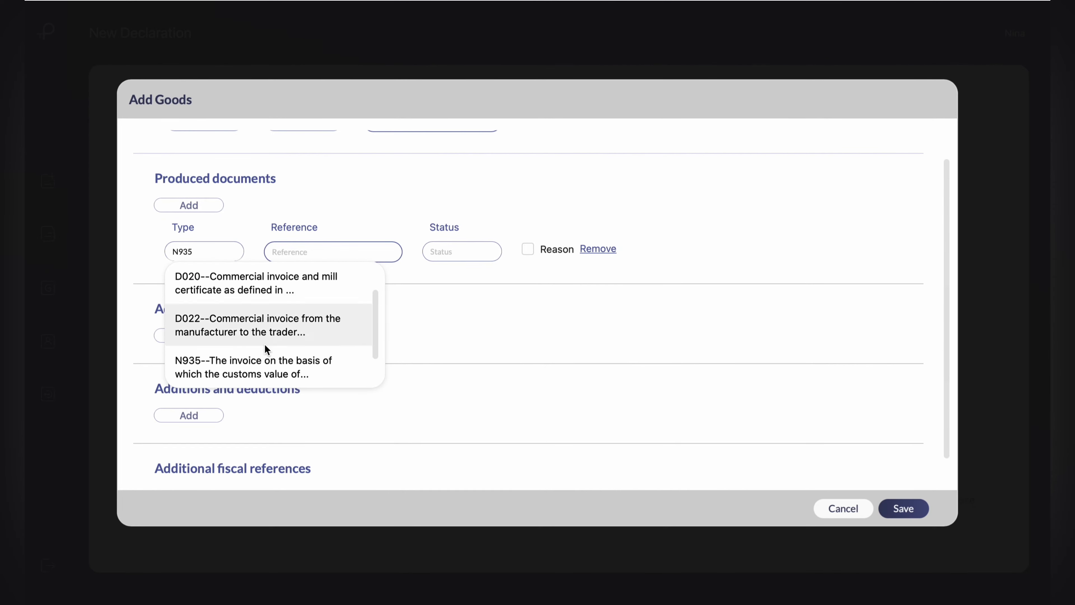
pyautogui.click(261, 374)
# Give the N935 produced document the previous document's reference FR2UK1234 and an AC - Document status, and save the goods item
pyautogui.scroll(2, 338, 229)
pyautogui.moveTo(418, 169); pyautogui.dragTo(385, 167)
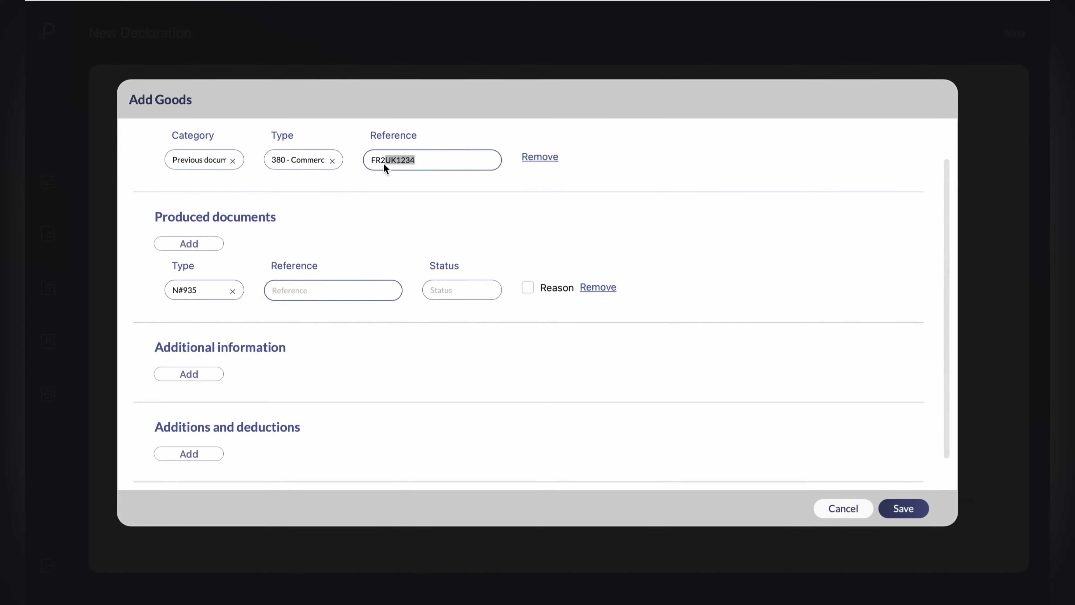
pyautogui.hotkey('ctrl', 'c')
pyautogui.click(341, 290)
pyautogui.hotkey('ctrl', 'v')
pyautogui.click(463, 290)
pyautogui.click(470, 322)
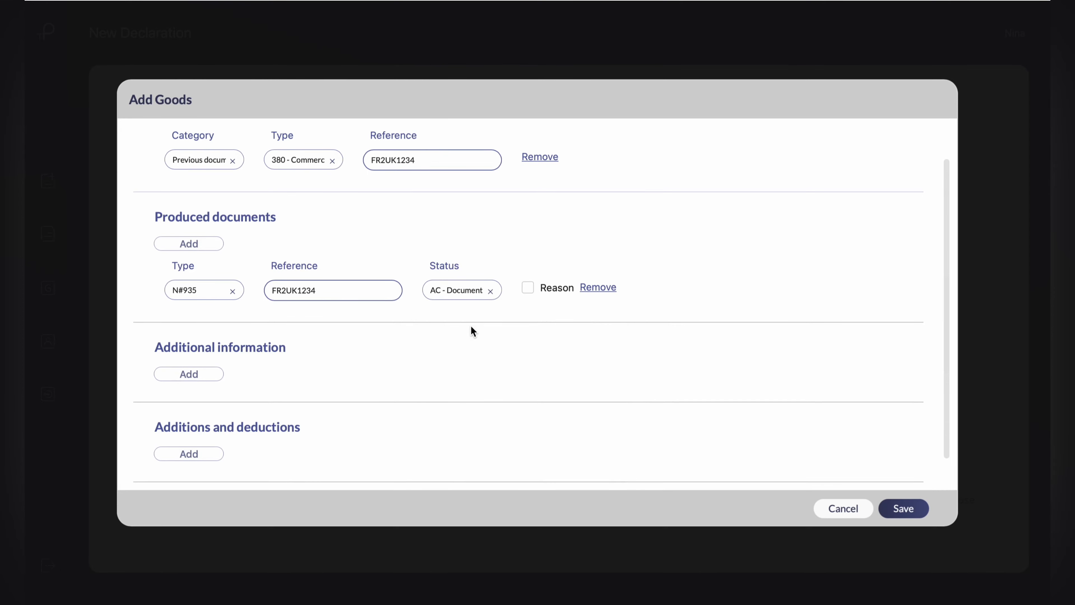
pyautogui.scroll(2, 720, 424)
pyautogui.click(900, 509)
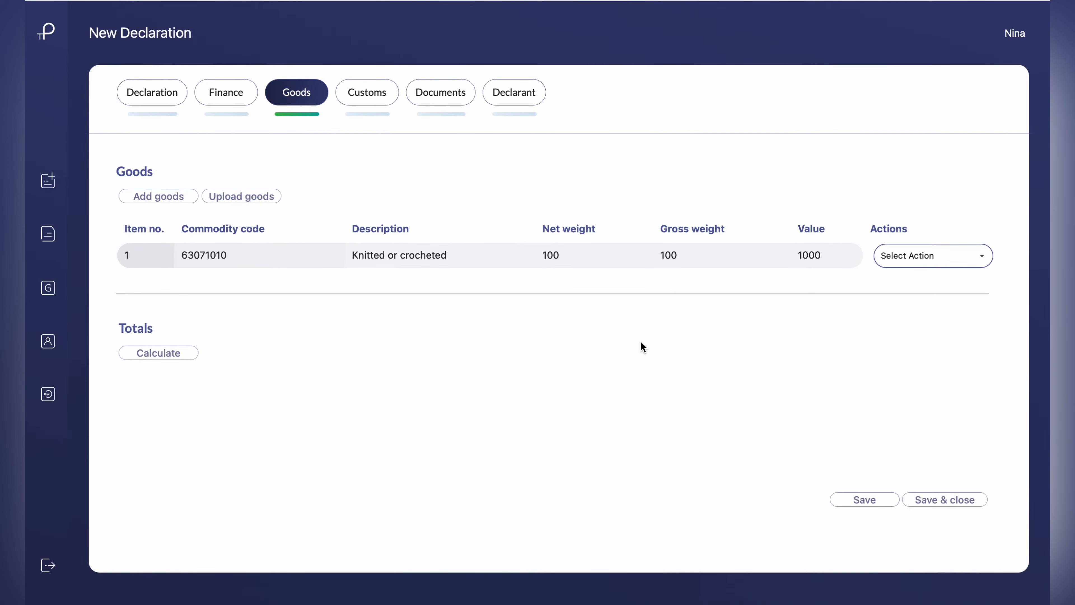
# Add customs payment information with payment method (H) - Immediate payment by electronic credit transfer
pyautogui.click(357, 101)
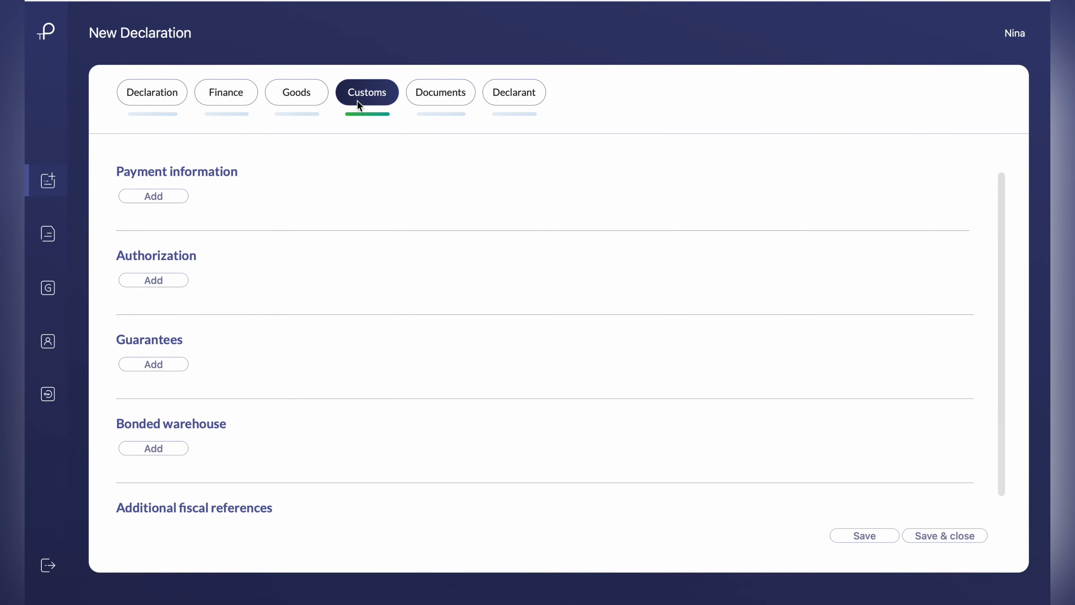
pyautogui.click(164, 196)
pyautogui.click(267, 234)
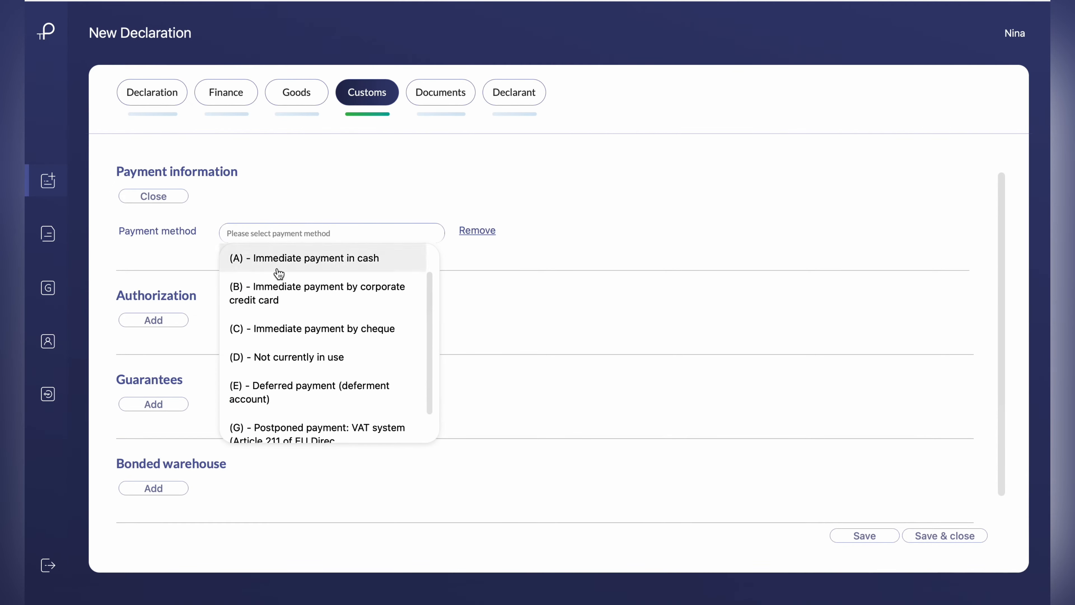
pyautogui.scroll(-5, 283, 323)
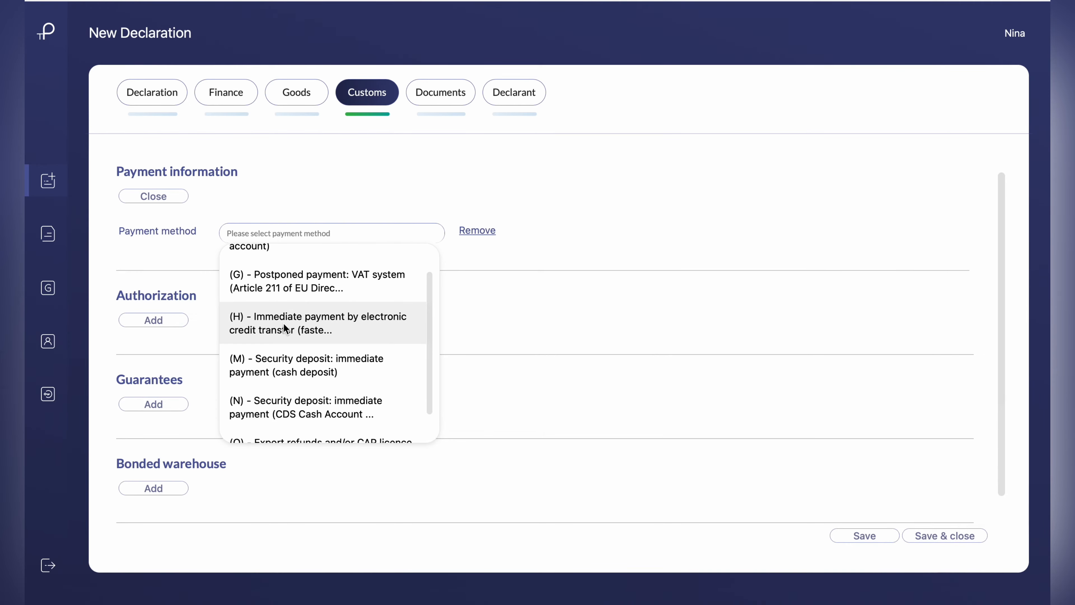
pyautogui.click(283, 323)
# Add customs additional information with type RRS01 and the text LX10ADT
pyautogui.scroll(-2, 283, 323)
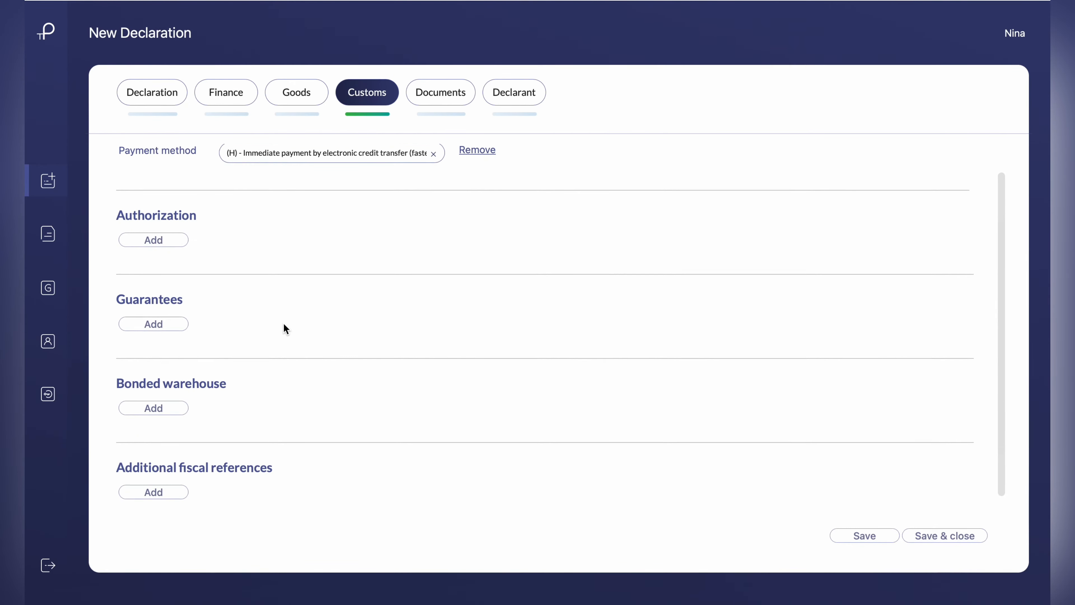
pyautogui.scroll(-2, 283, 323)
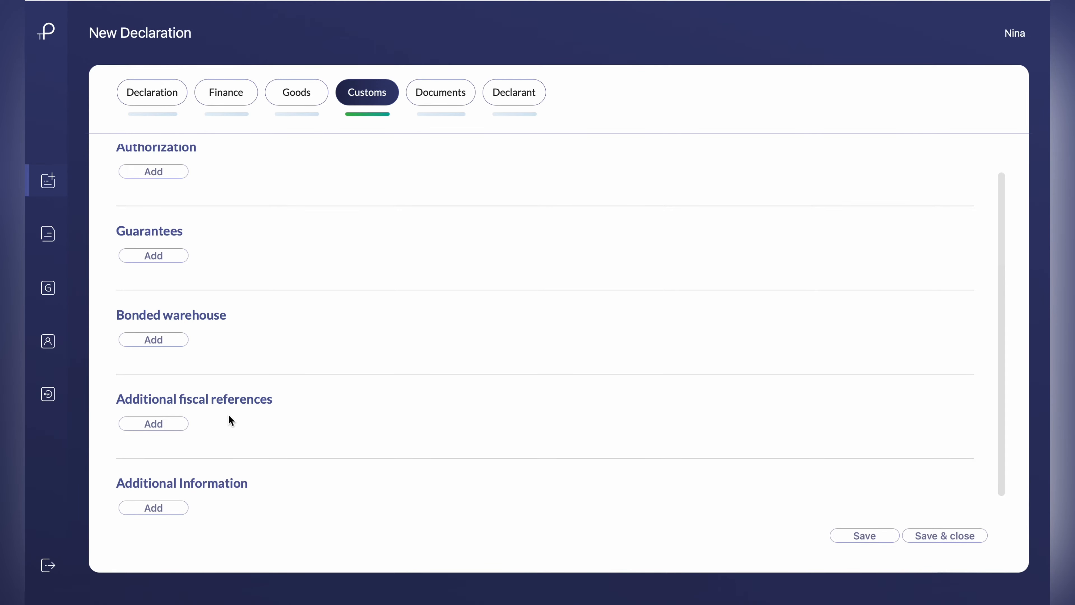
pyautogui.click(174, 508)
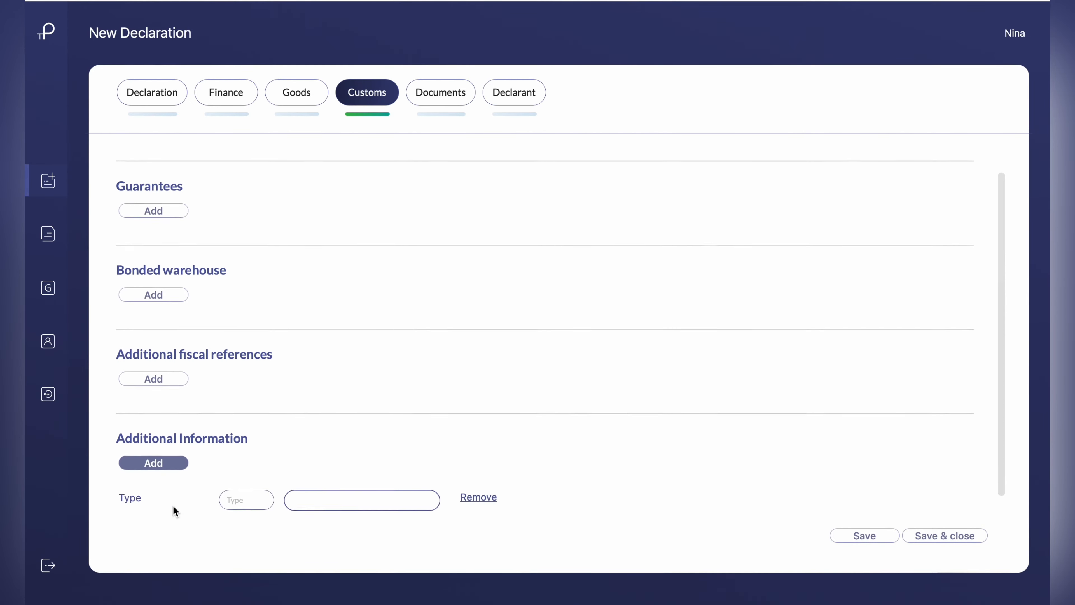
pyautogui.click(232, 503)
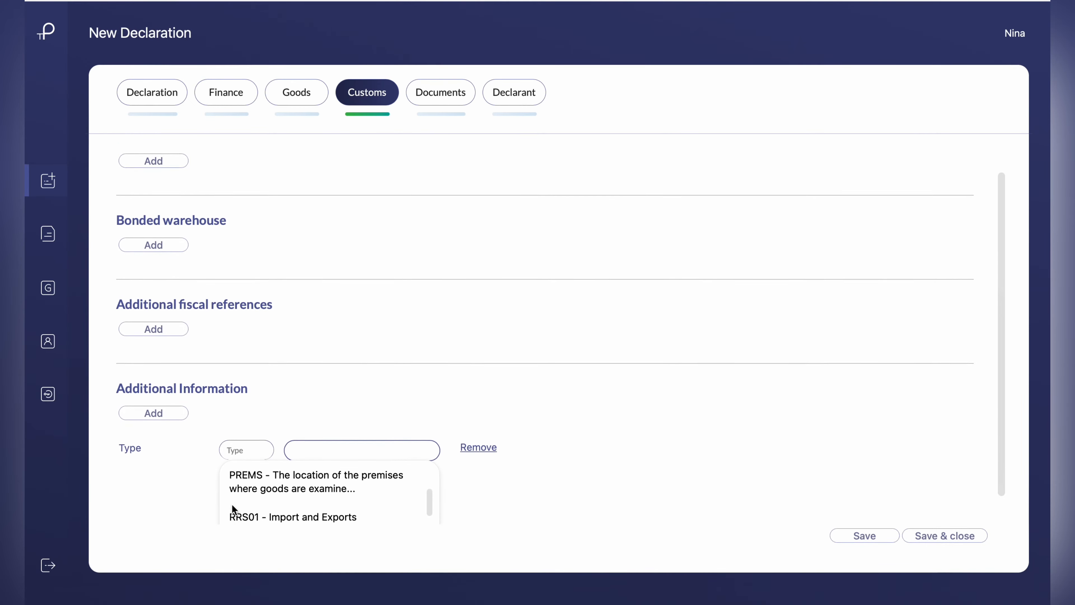
pyautogui.click(273, 510)
pyautogui.click(312, 506)
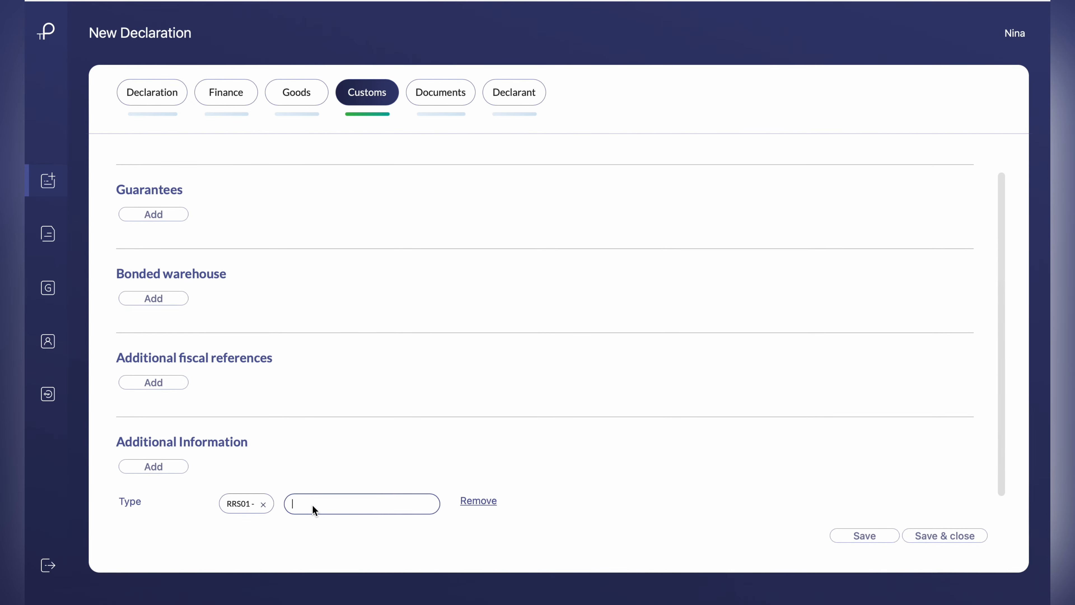
pyautogui.write('LX10ADT')
# Save the declaration's documents with a DCR header previous document and blank entries for common previous and common produced documents
pyautogui.click(456, 106)
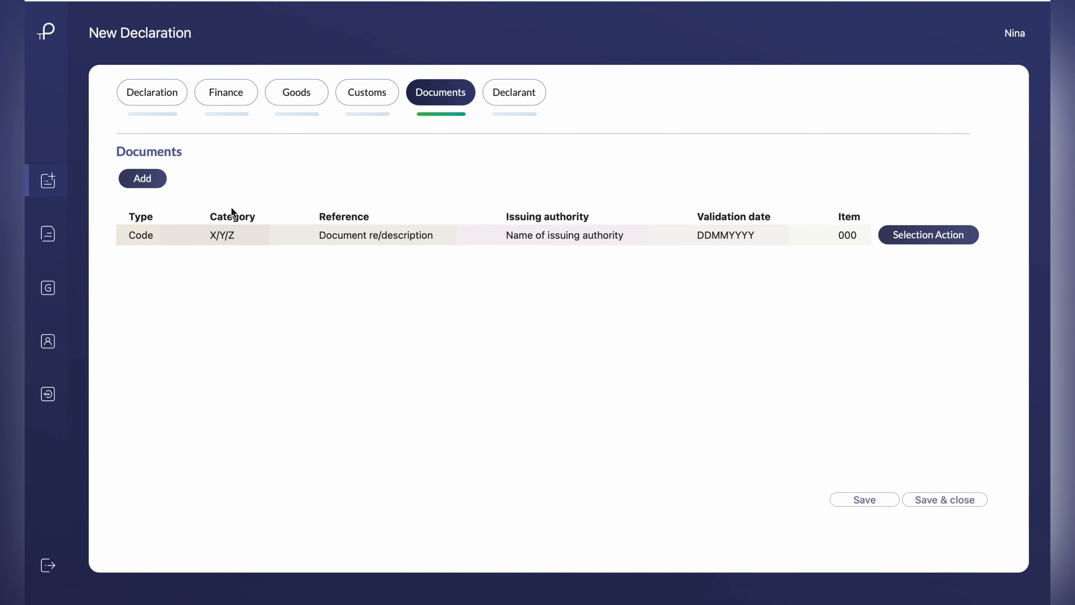
pyautogui.click(136, 180)
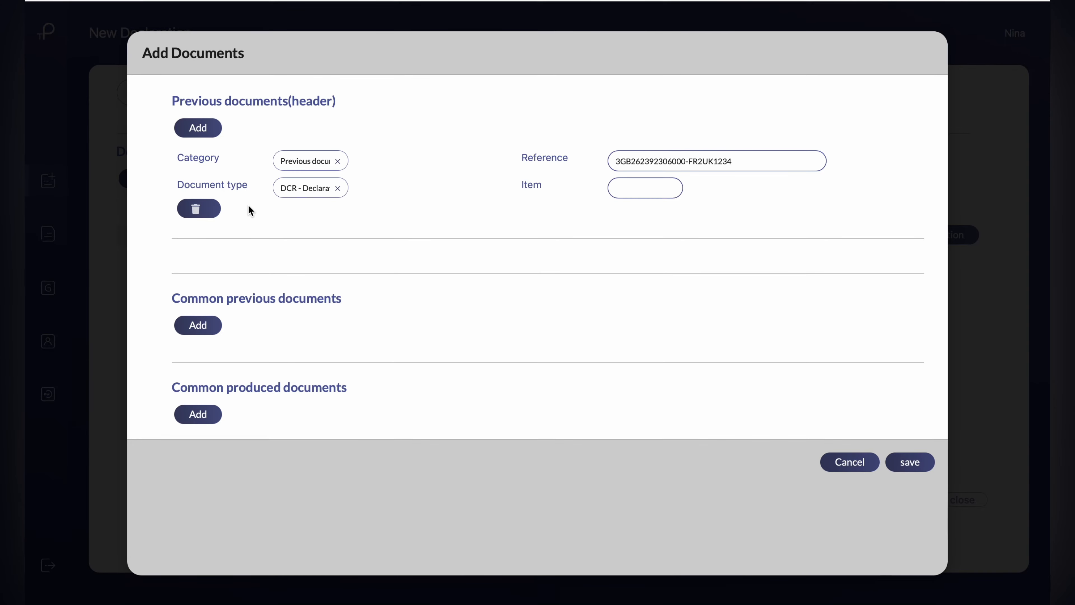
pyautogui.click(216, 326)
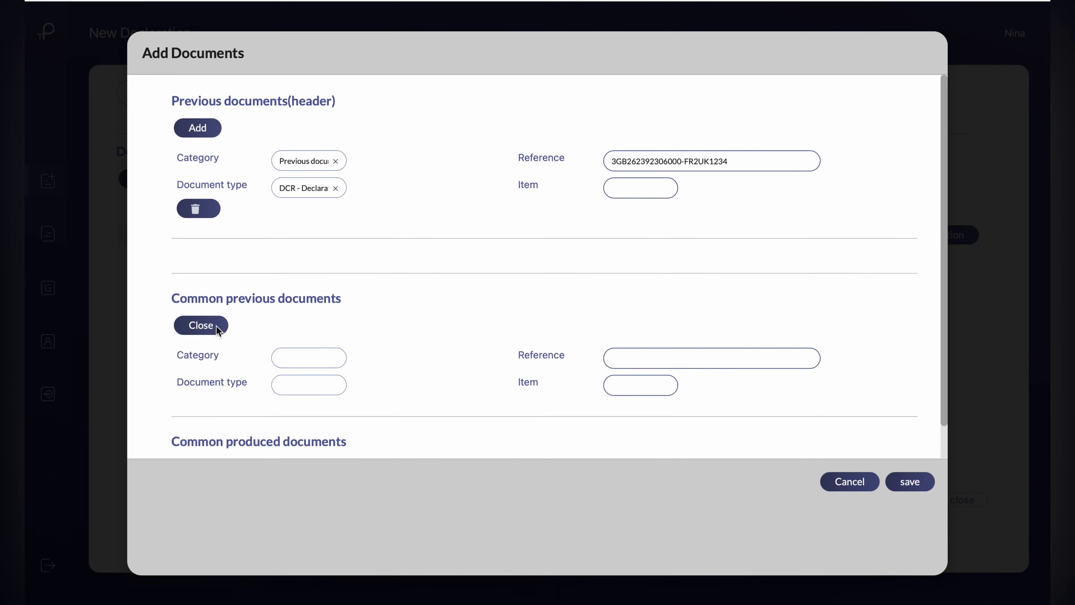
pyautogui.scroll(-1, 216, 326)
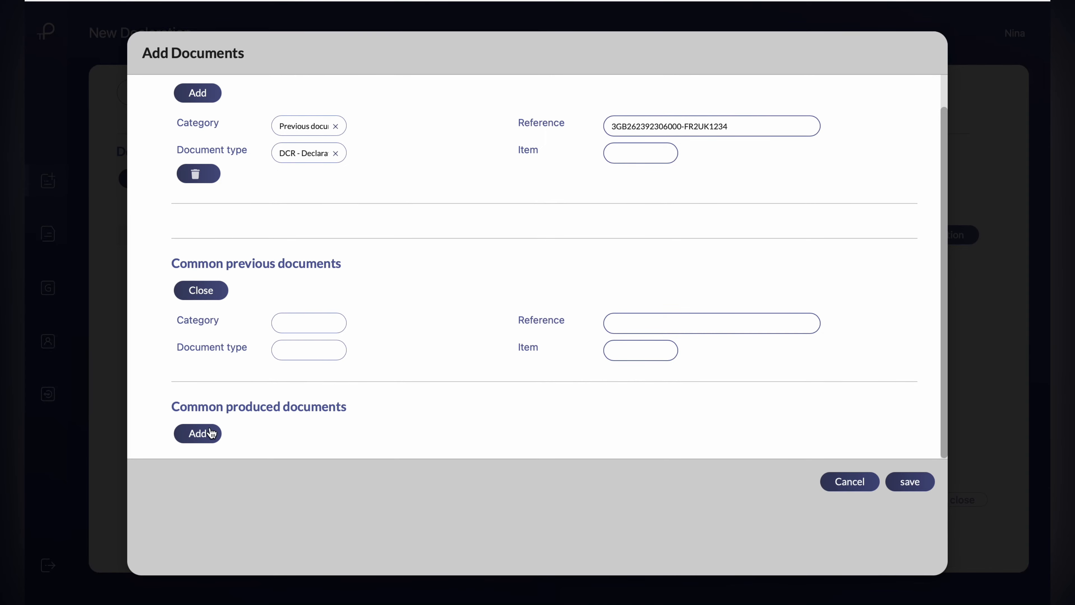
pyautogui.click(200, 439)
pyautogui.scroll(-3, 200, 439)
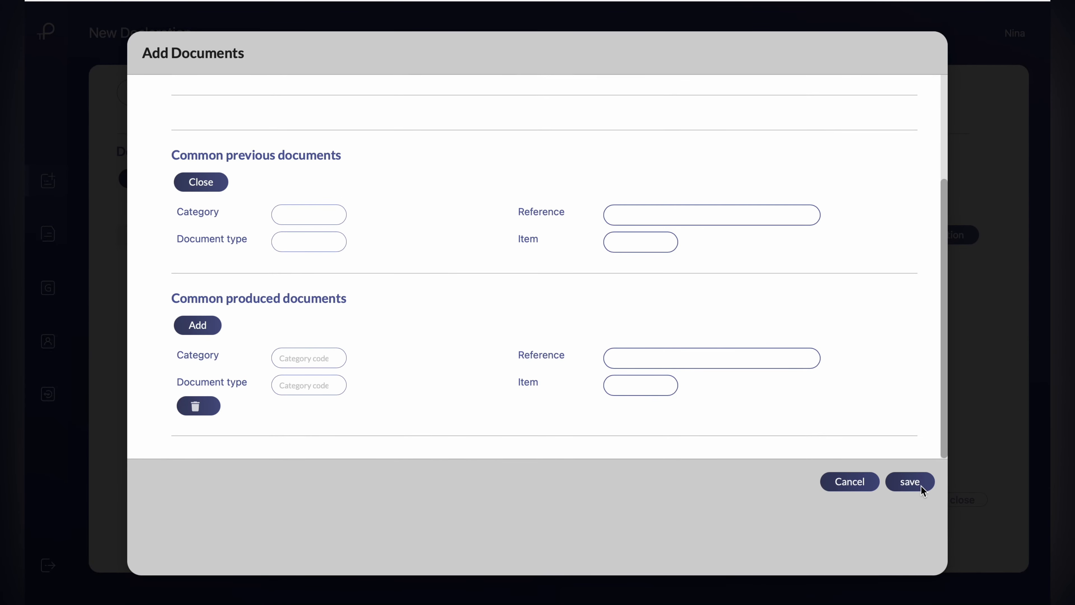
pyautogui.click(910, 482)
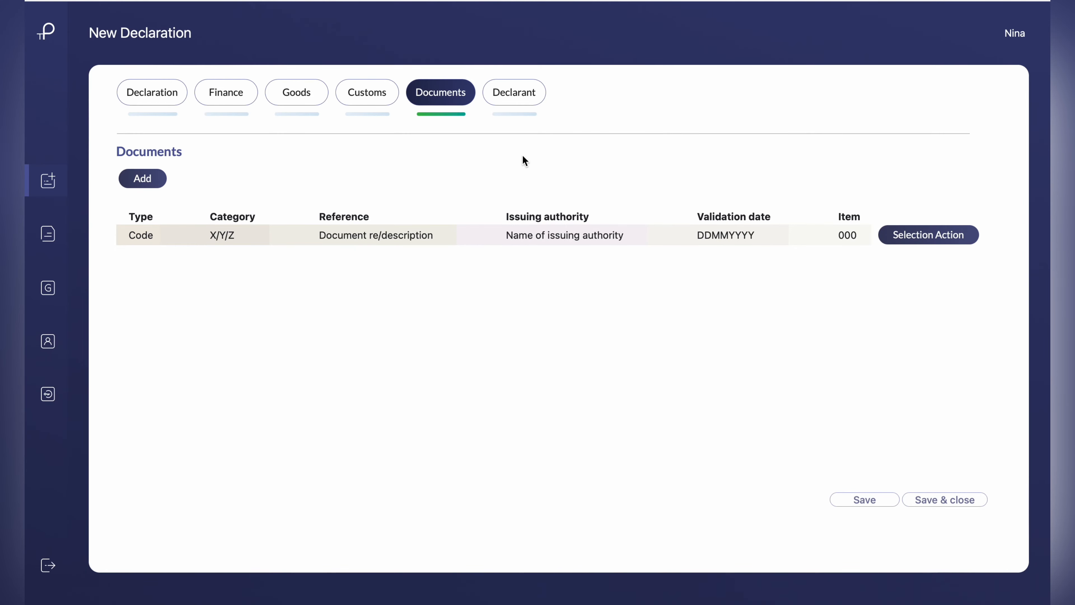
# Submit the declaration draft for review and open the notifications of the import declaration with trader reference FR2UK1234
pyautogui.click(512, 90)
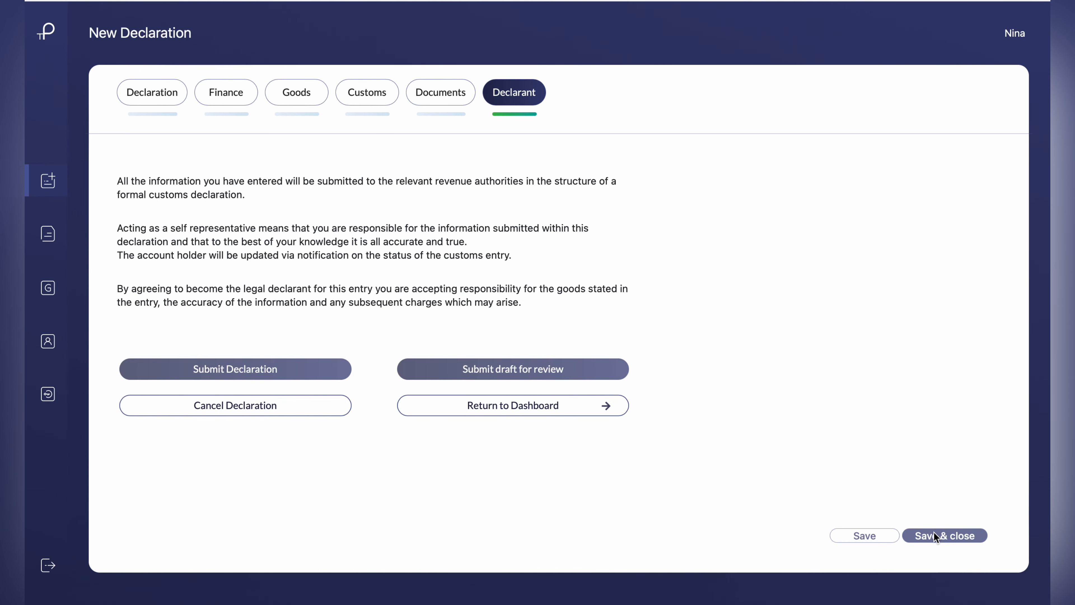
pyautogui.click(521, 374)
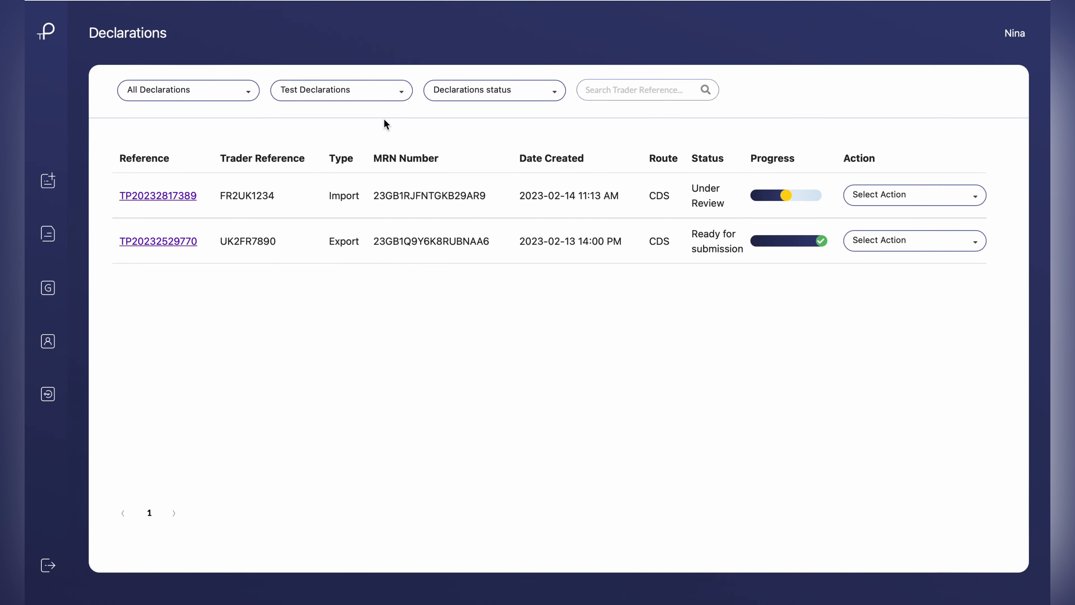
pyautogui.click(190, 195)
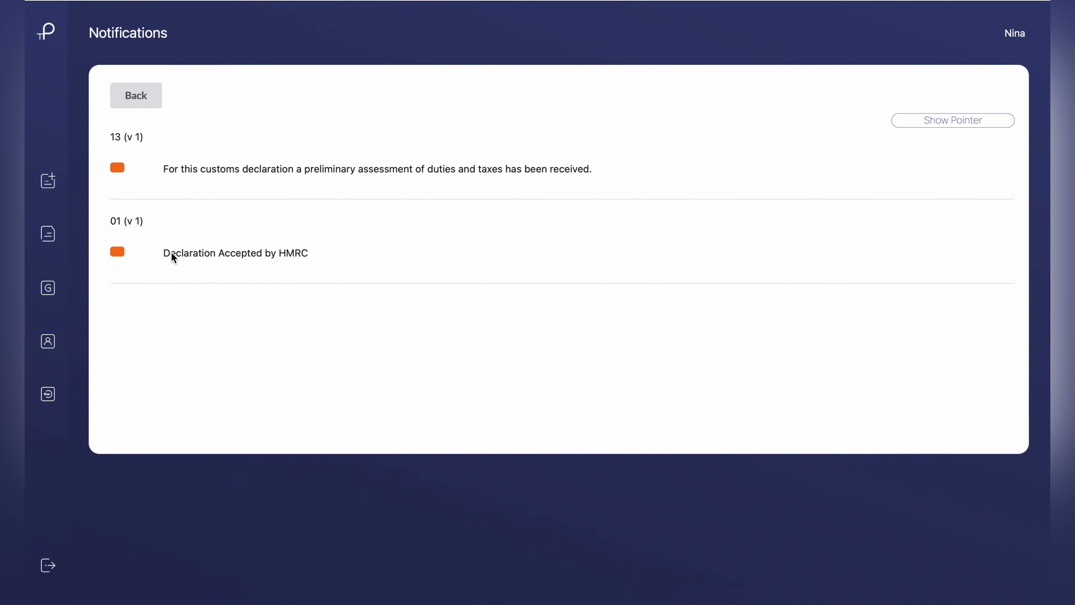